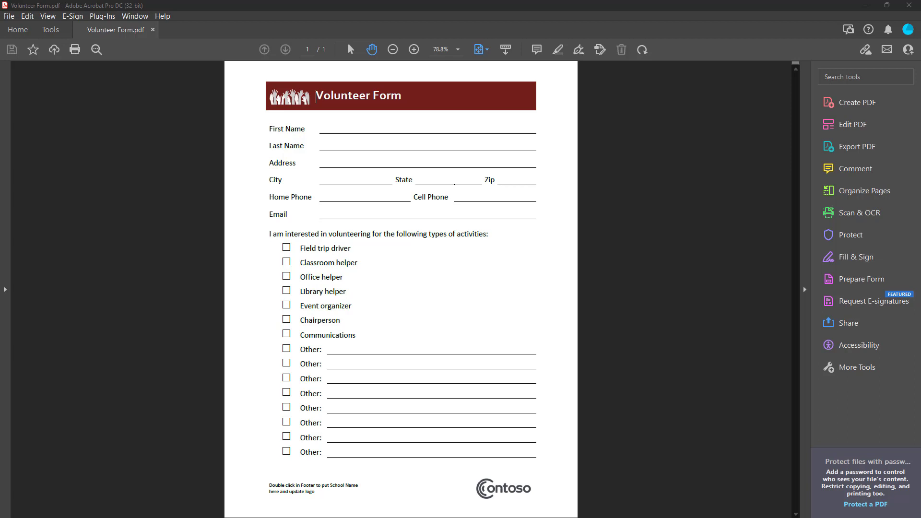
Step: Minimize Adobe Acrobat so the Kudzu Forms browser page is visible
{"action": "left_click", "coordinate": [866, 6]}
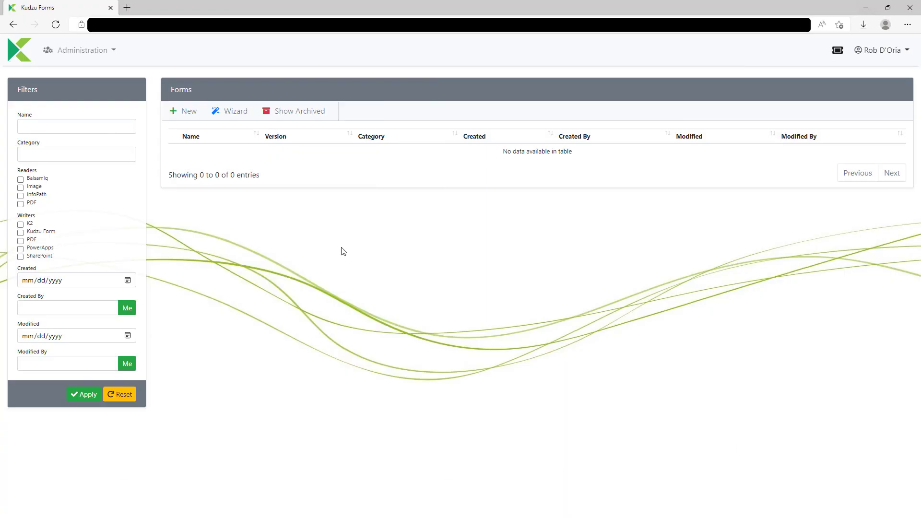
Step: Start a wizard conversion with Volunteer Form.pdf as the source and read it as a PDF
{"action": "left_click", "coordinate": [229, 113]}
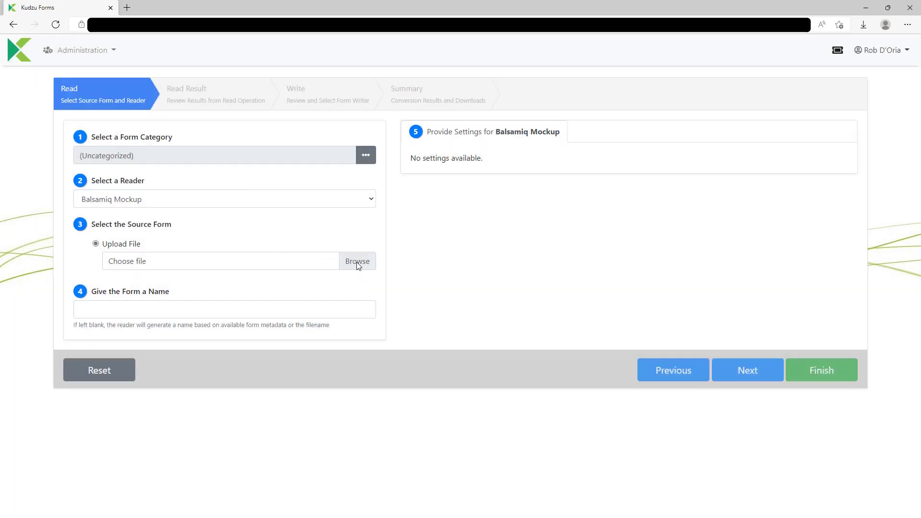
{"action": "left_click", "coordinate": [357, 264]}
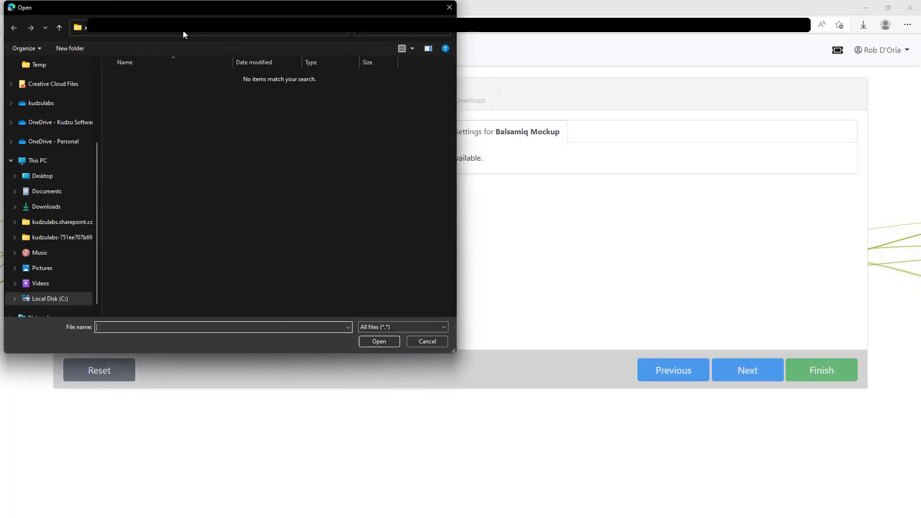
{"action": "double_click", "coordinate": [169, 152]}
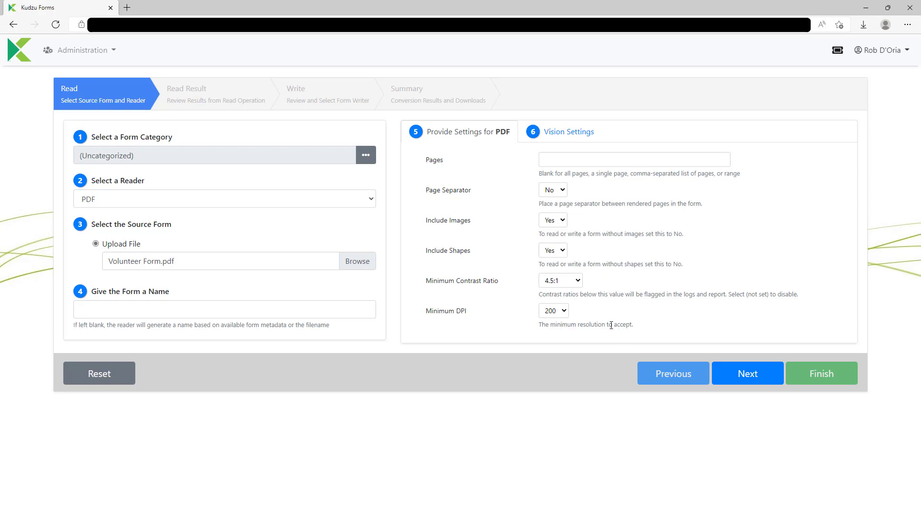
{"action": "left_click", "coordinate": [747, 374]}
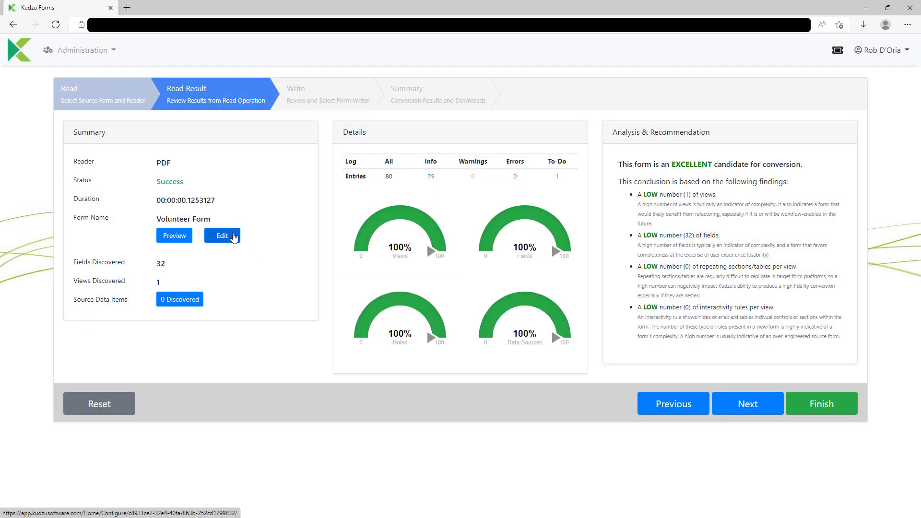
Step: Inspect the First Name, Event organizer and Field trip driver fields in the Uniform Editor, then close it
{"action": "left_click", "coordinate": [234, 239]}
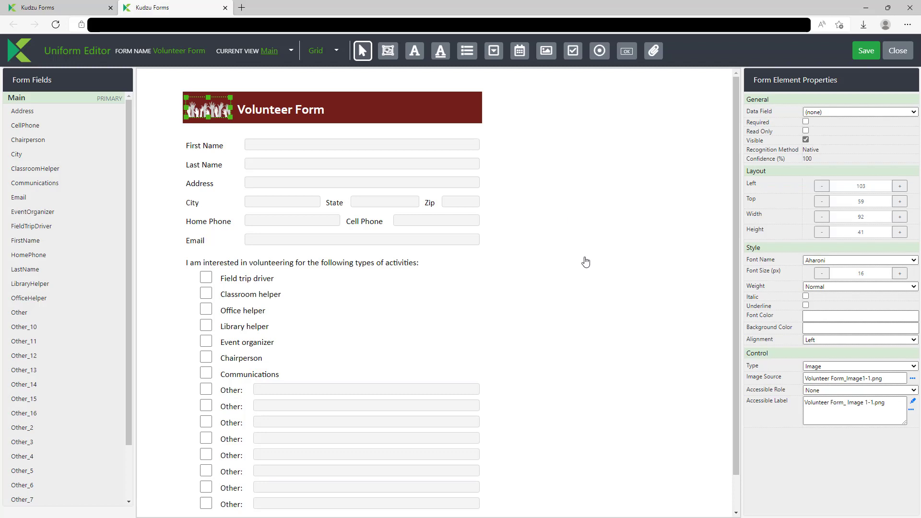
{"action": "scroll", "coordinate": [583, 259], "scroll_direction": "down", "scroll_amount": 2}
{"action": "scroll", "coordinate": [584, 259], "scroll_direction": "up", "scroll_amount": 2}
{"action": "left_click", "coordinate": [323, 143]}
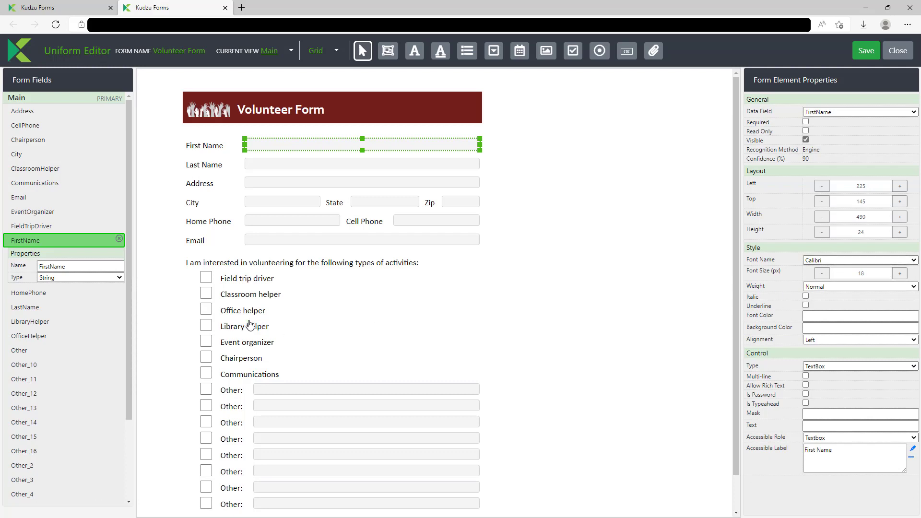
{"action": "left_click", "coordinate": [248, 343]}
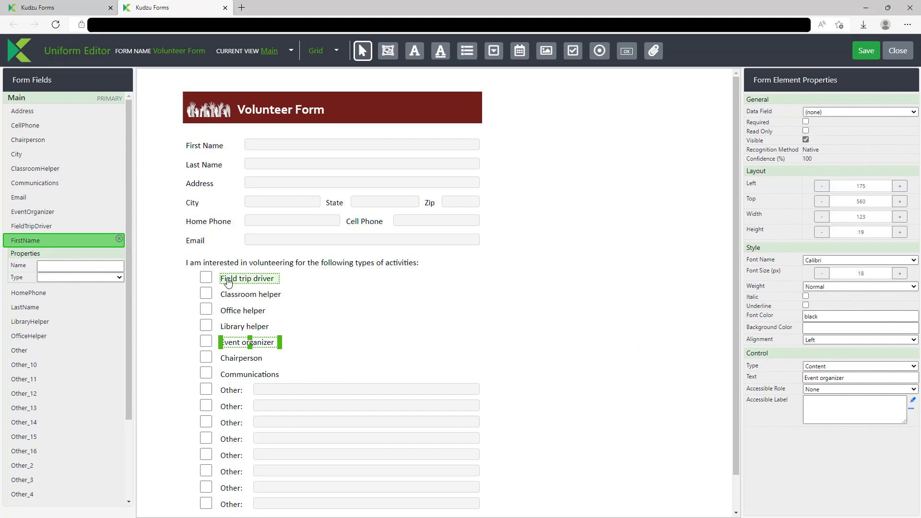
{"action": "left_click", "coordinate": [206, 278]}
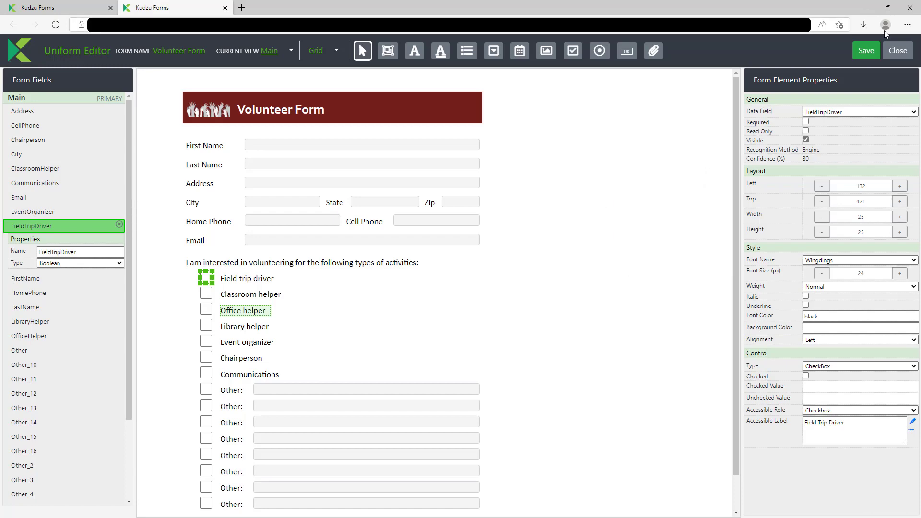
{"action": "left_click", "coordinate": [905, 54]}
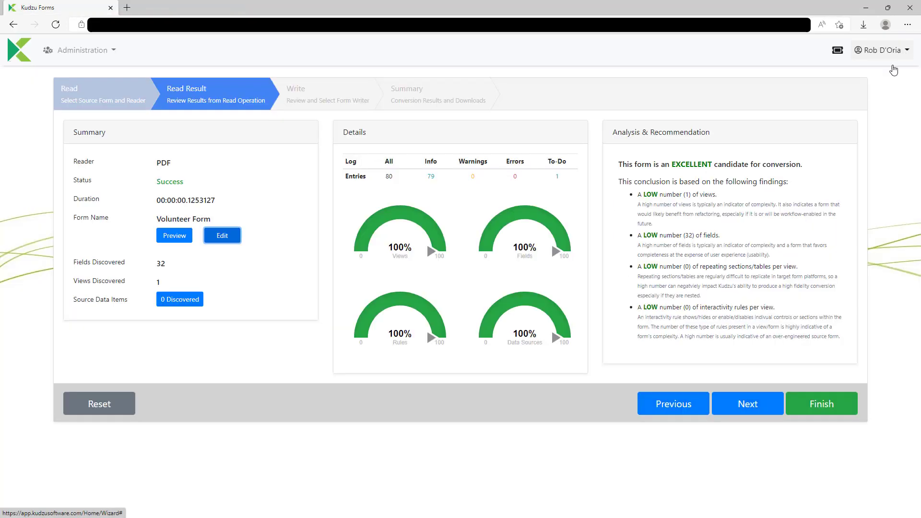
Step: Choose PowerApps as the output writer, keeping If Entity Exists on Use
{"action": "left_click", "coordinate": [753, 413]}
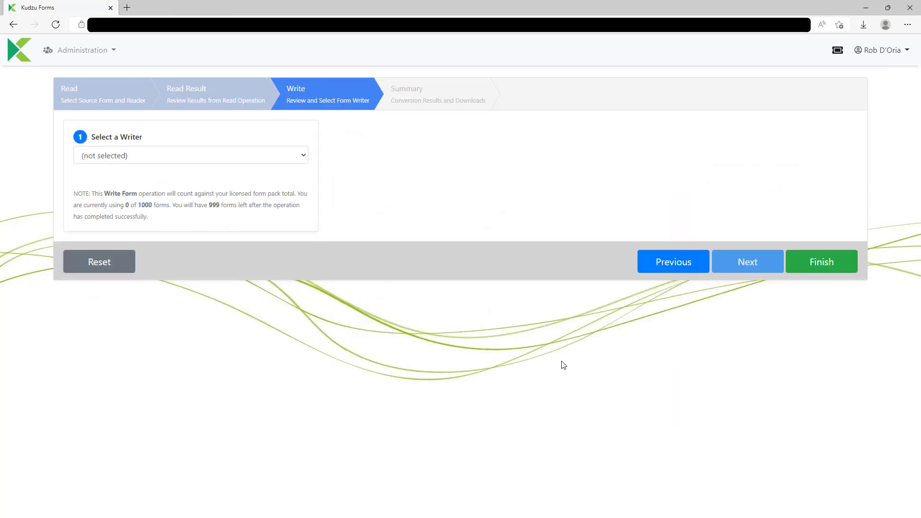
{"action": "left_click", "coordinate": [206, 155]}
{"action": "left_click", "coordinate": [180, 213]}
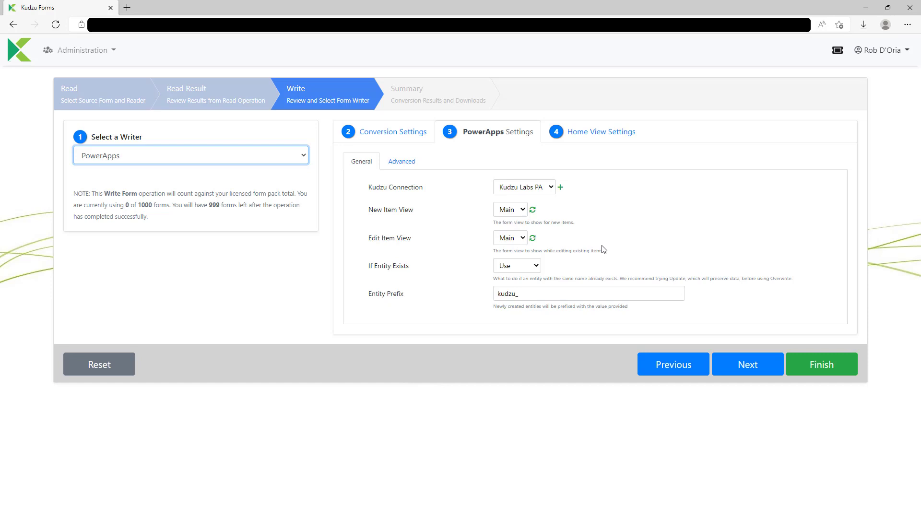
{"action": "left_click", "coordinate": [513, 273]}
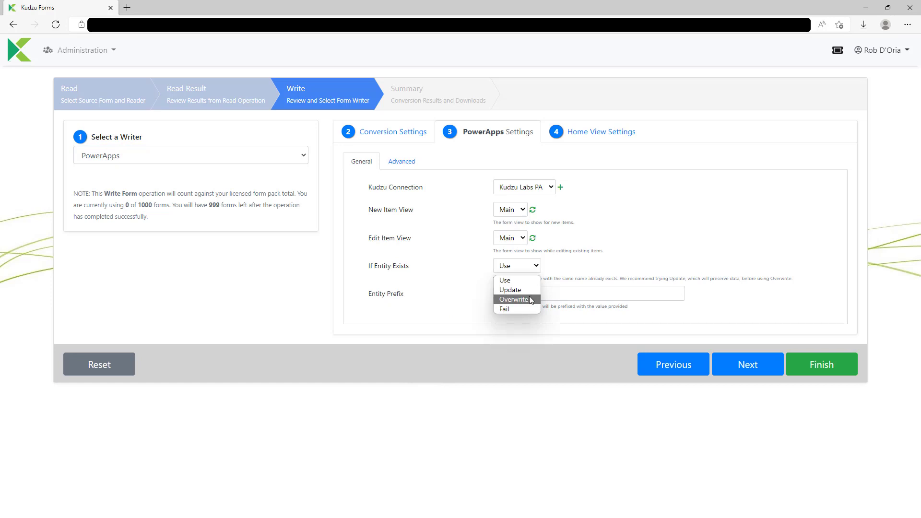
{"action": "left_click", "coordinate": [527, 279]}
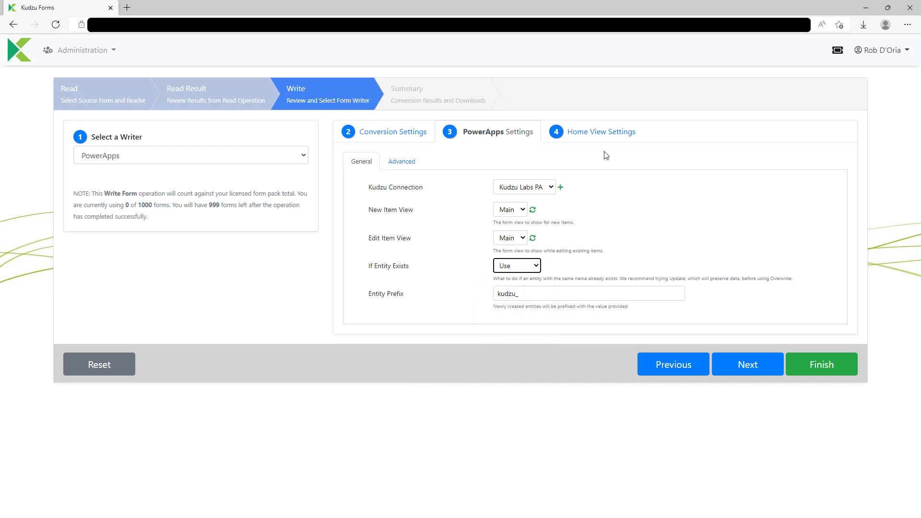
Step: Show FirstName, LastName, CellPhone and Email in the home view settings
{"action": "left_click", "coordinate": [593, 139]}
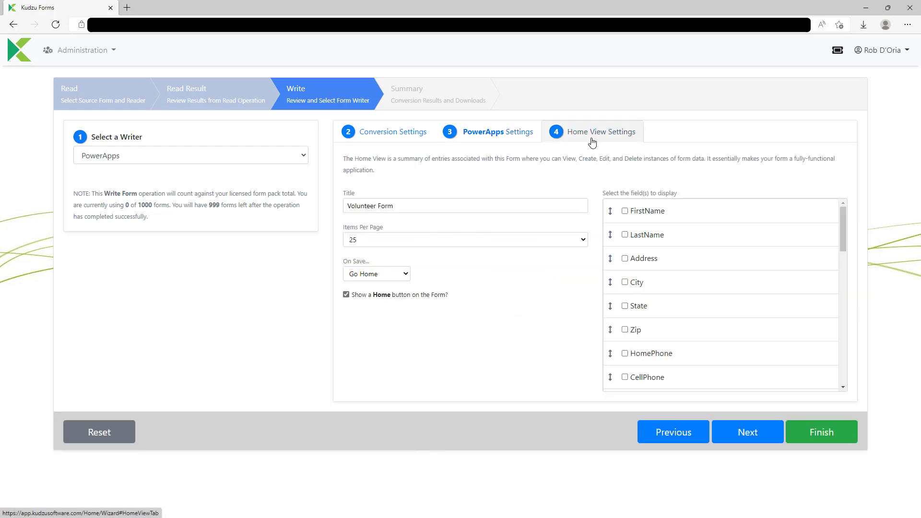
{"action": "left_click", "coordinate": [625, 211]}
{"action": "left_click", "coordinate": [625, 235]}
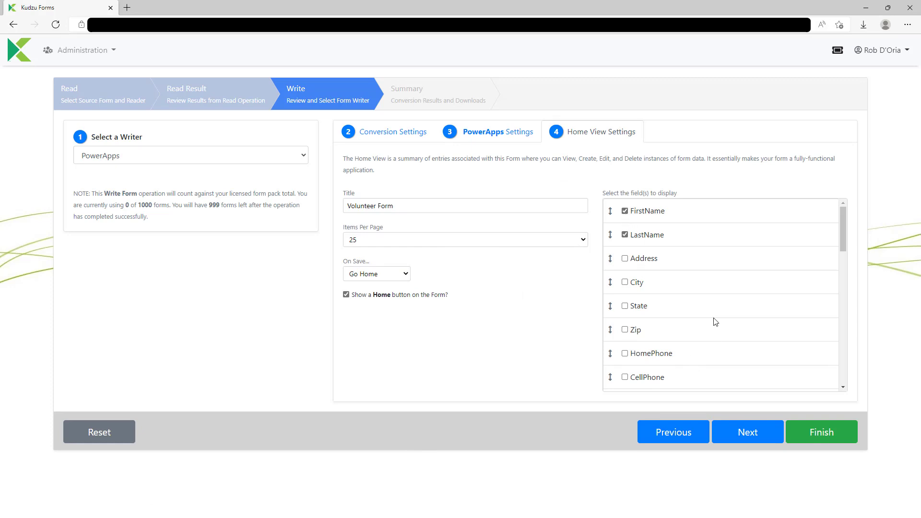
{"action": "scroll", "coordinate": [715, 321], "scroll_direction": "down", "scroll_amount": 1}
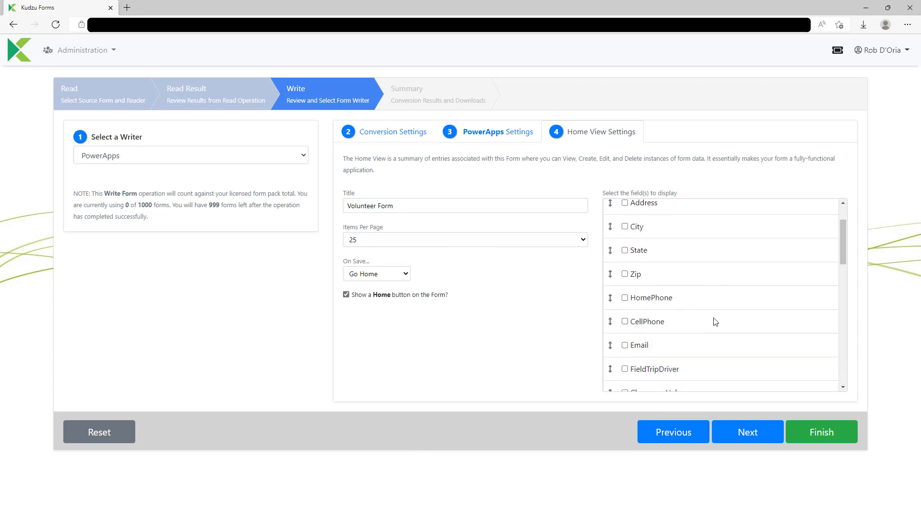
{"action": "left_click", "coordinate": [625, 320]}
{"action": "left_click", "coordinate": [625, 342]}
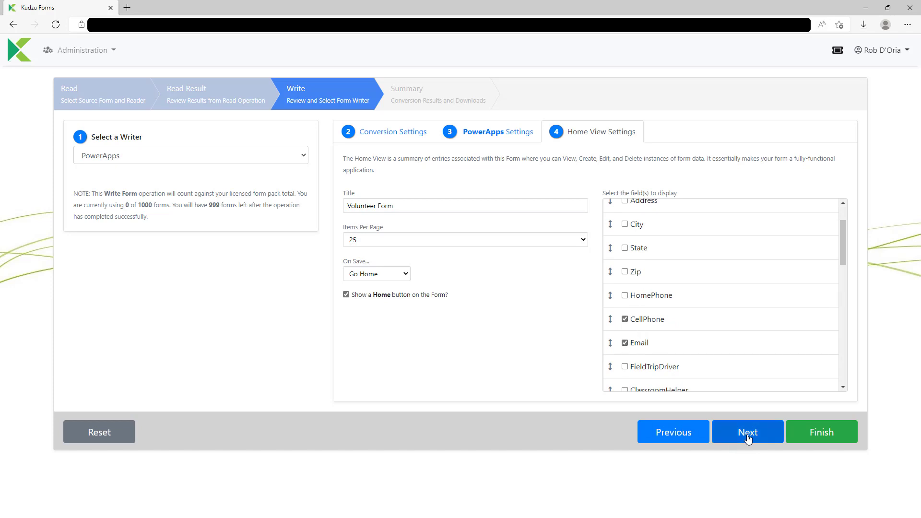
Step: Write Volunteer Form.msapp and go to Power Apps Maker from What's Next
{"action": "left_click", "coordinate": [747, 434]}
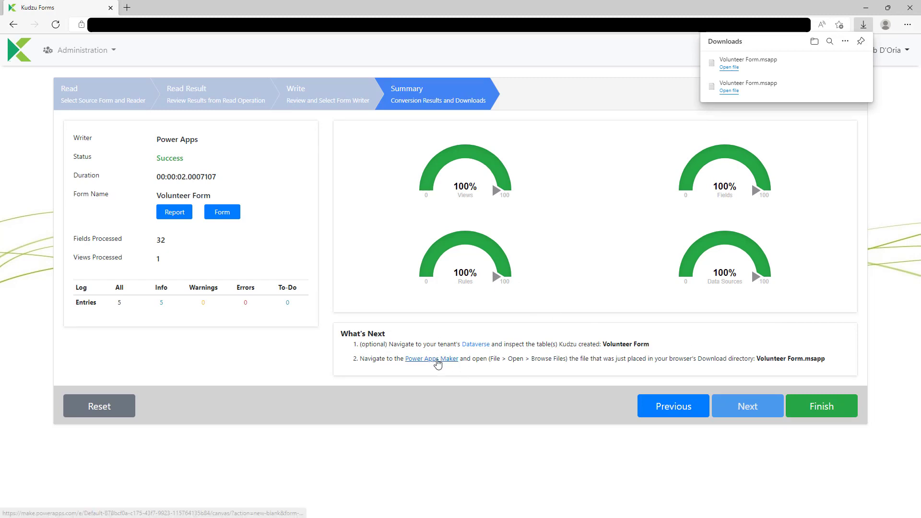
{"action": "left_click", "coordinate": [437, 359]}
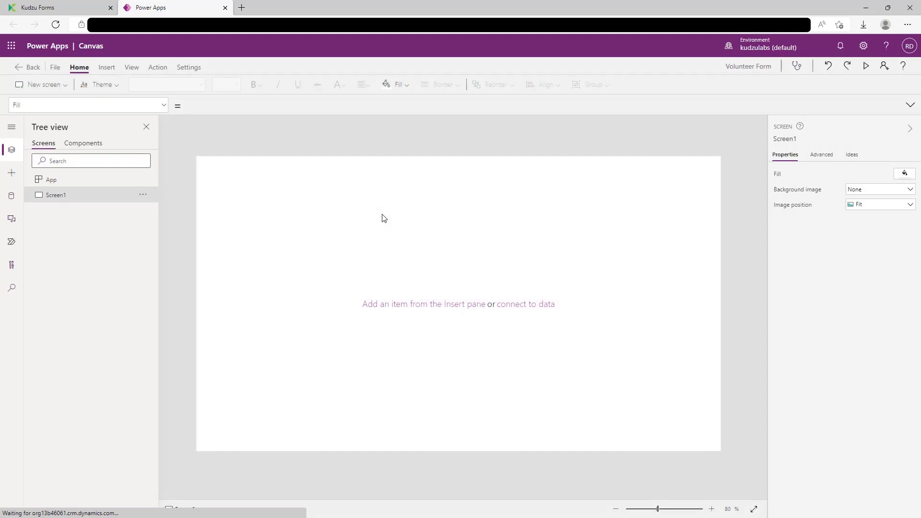
Step: Open Volunteer Form.msapp from Downloads in Power Apps, discarding the blank app
{"action": "left_click", "coordinate": [58, 67]}
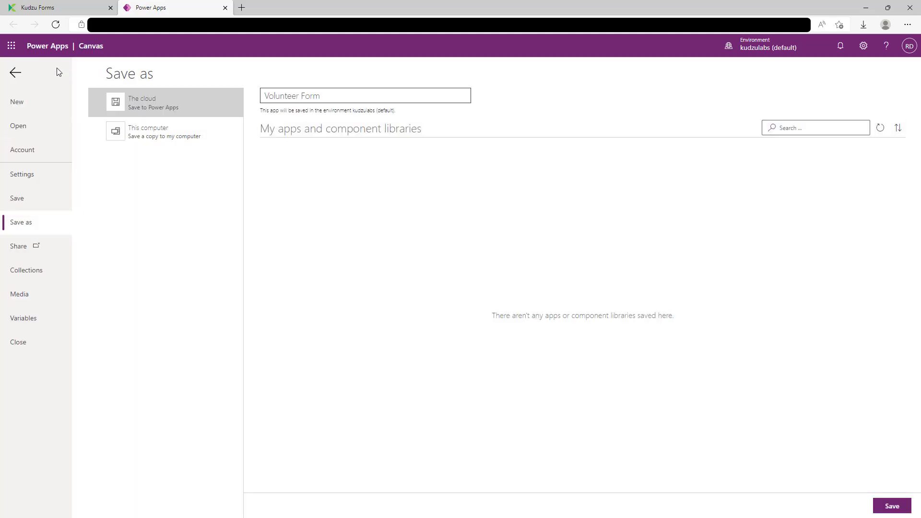
{"action": "left_click", "coordinate": [27, 133]}
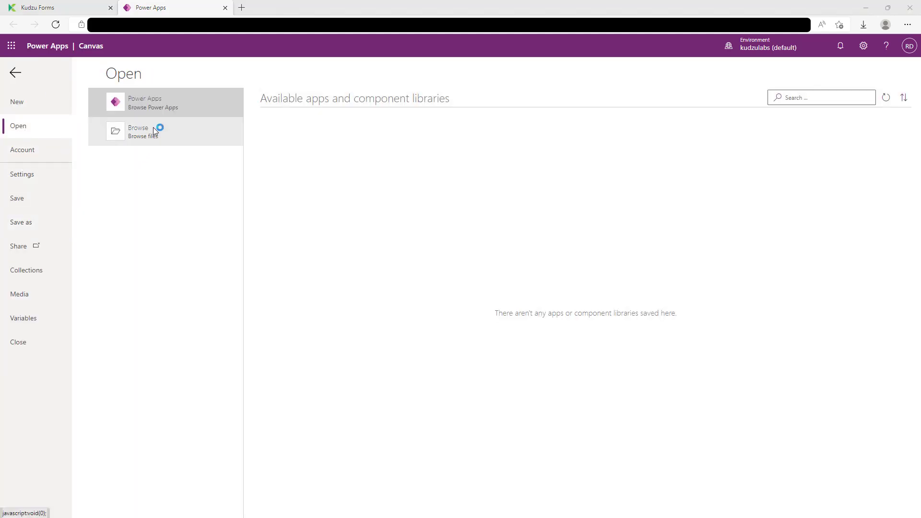
{"action": "left_click", "coordinate": [153, 129]}
{"action": "double_click", "coordinate": [137, 79]}
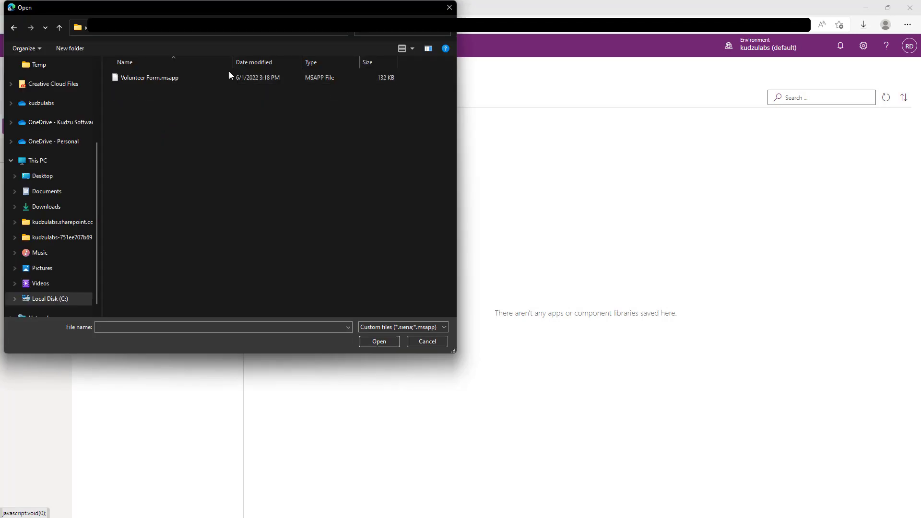
{"action": "double_click", "coordinate": [189, 79]}
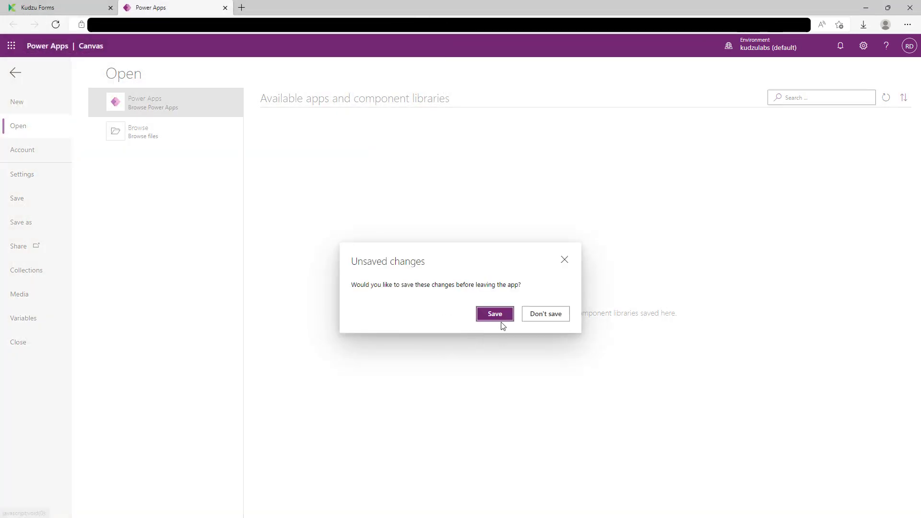
{"action": "left_click", "coordinate": [548, 312]}
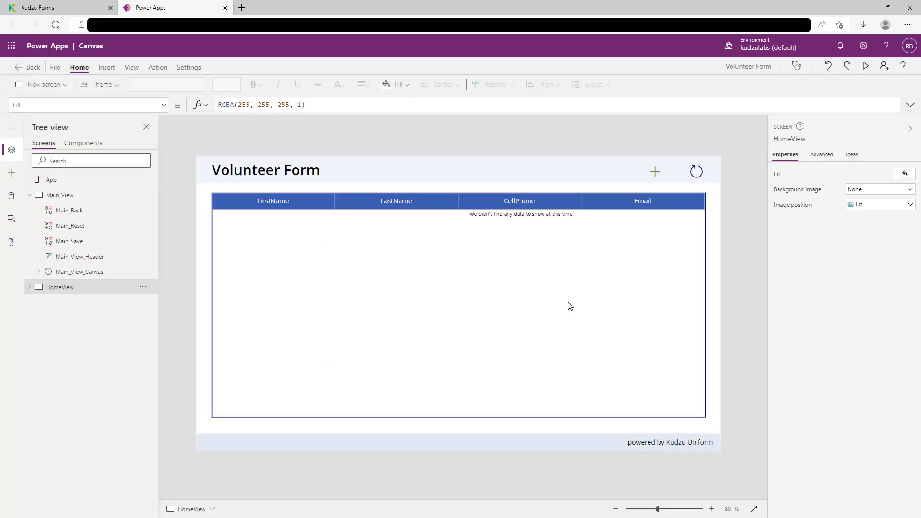
Step: On Main_View, widen the volunteering activities question label to fit one line
{"action": "left_click", "coordinate": [61, 196]}
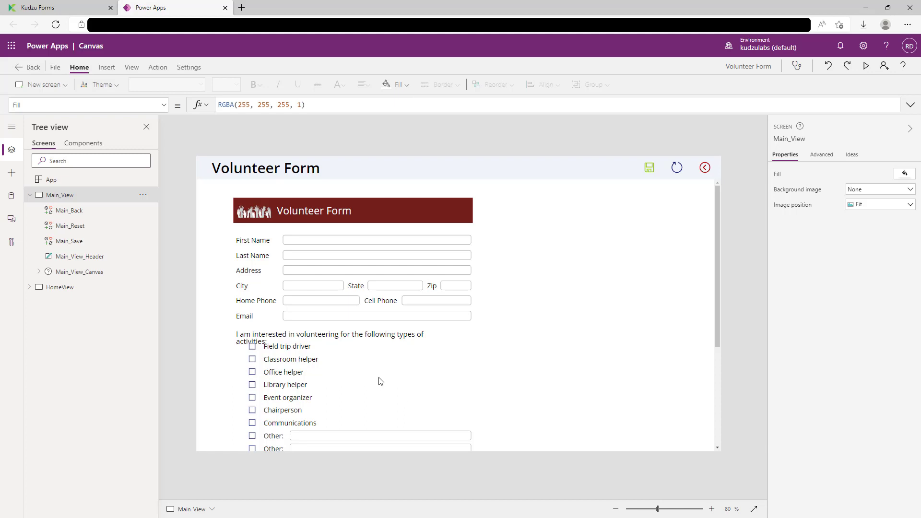
{"action": "scroll", "coordinate": [656, 359], "scroll_direction": "down", "scroll_amount": 3}
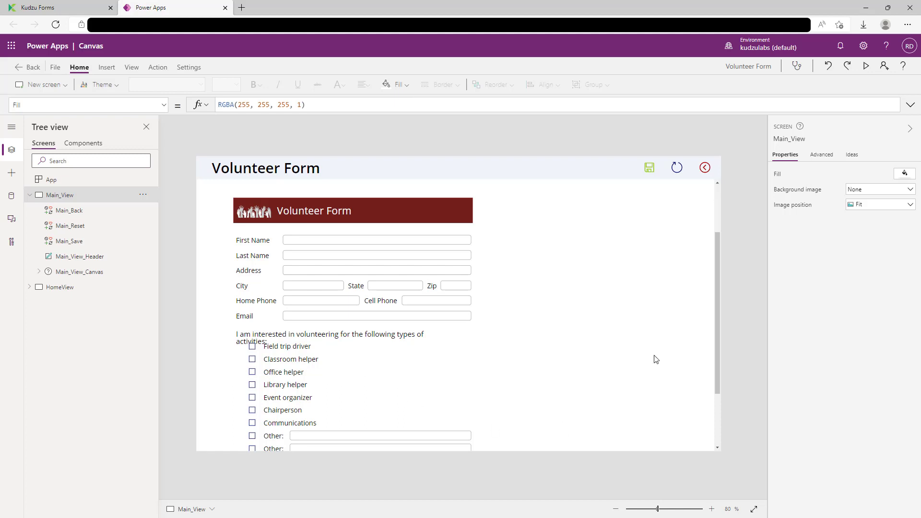
{"action": "scroll", "coordinate": [655, 359], "scroll_direction": "up", "scroll_amount": 3}
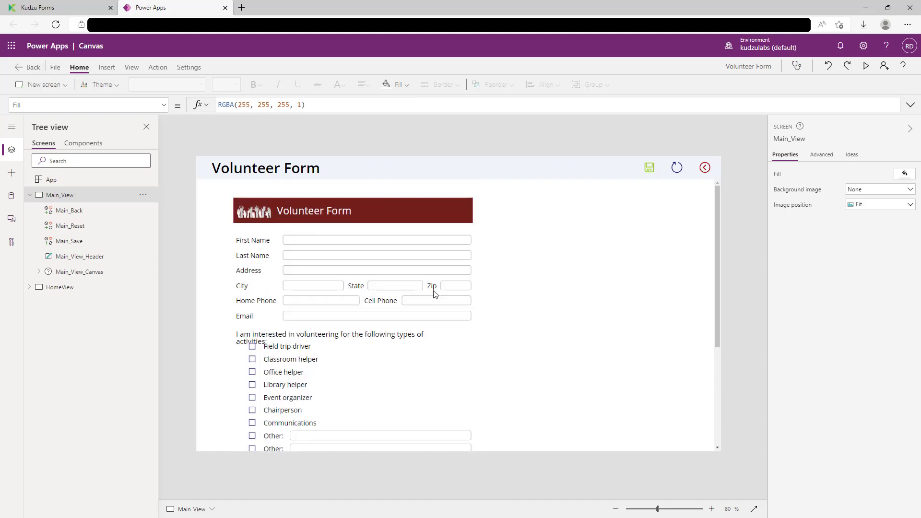
{"action": "left_click", "coordinate": [407, 344]}
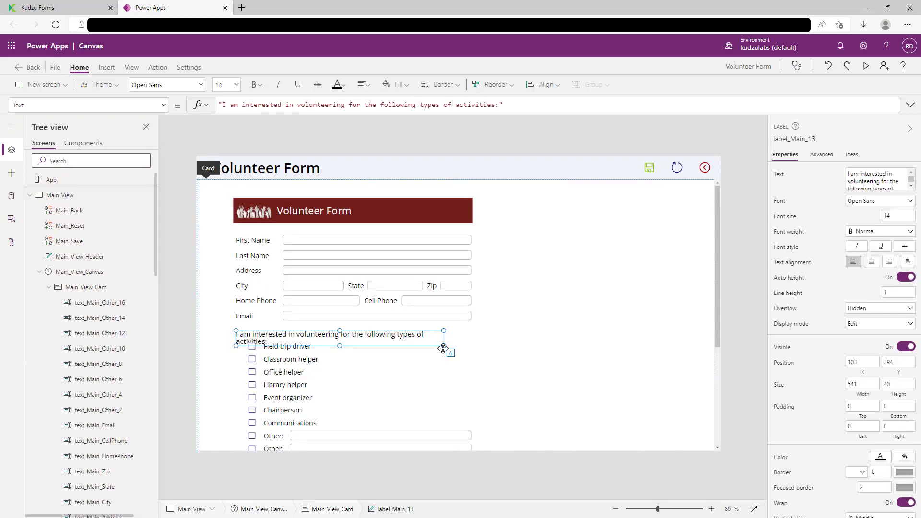
{"action": "left_click_drag", "start_coordinate": [444, 346], "coordinate": [461, 344]}
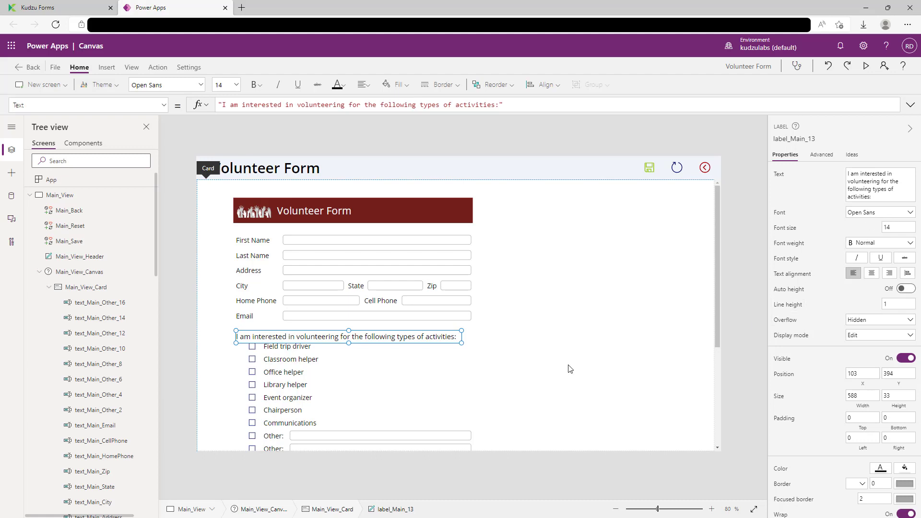
Step: Resize the School Name and 'here and update logo' footer labels so each fits one line
{"action": "scroll", "coordinate": [570, 369], "scroll_direction": "down", "scroll_amount": 3}
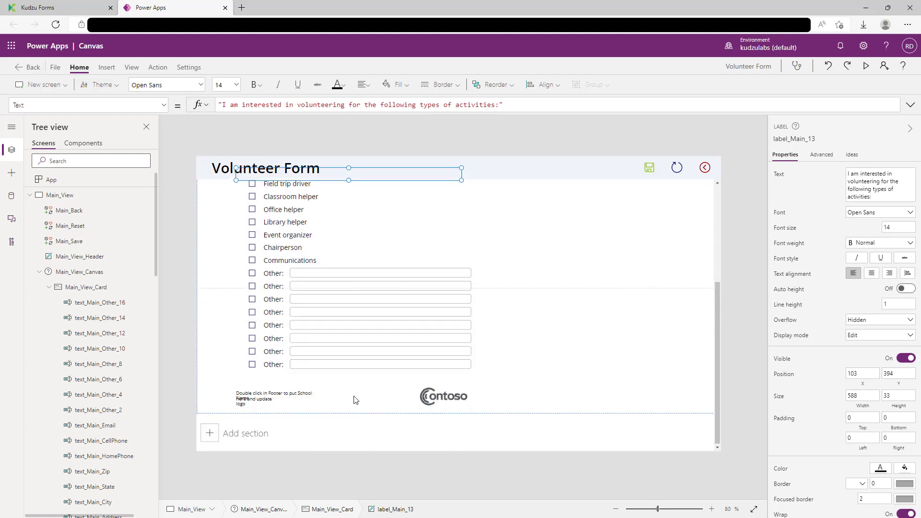
{"action": "left_click", "coordinate": [275, 402]}
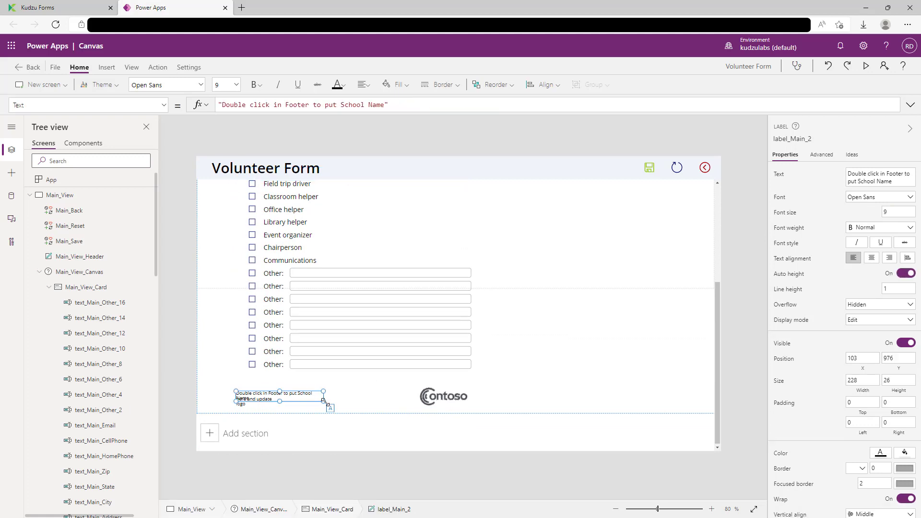
{"action": "left_click_drag", "start_coordinate": [323, 402], "coordinate": [334, 396]}
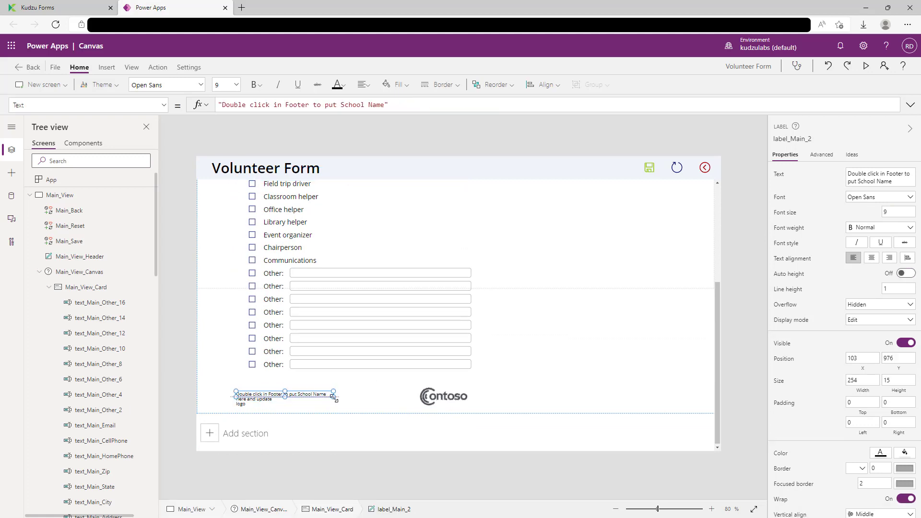
{"action": "left_click", "coordinate": [261, 404]}
{"action": "left_click_drag", "start_coordinate": [281, 406], "coordinate": [302, 407]}
{"action": "left_click", "coordinate": [541, 381]}
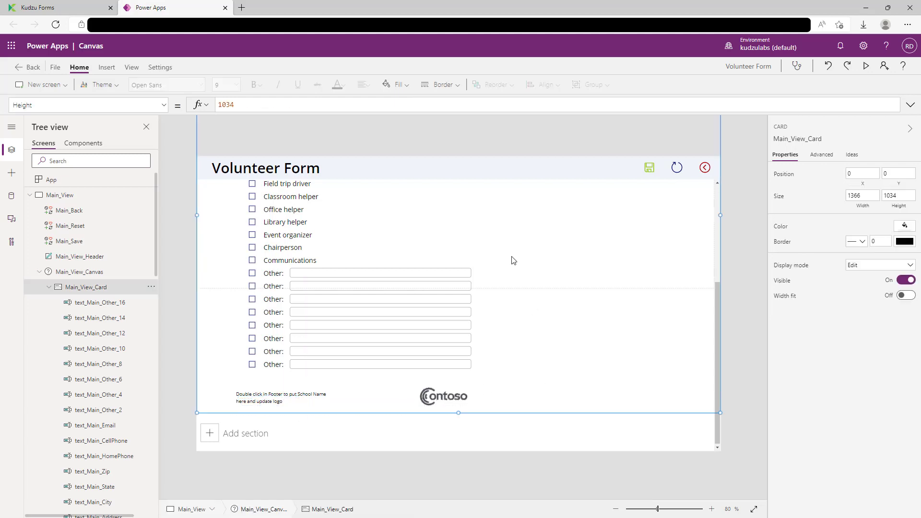
Step: Collapse Main_View_Canvas and switch to the HomeView screen
{"action": "scroll", "coordinate": [359, 260], "scroll_direction": "up", "scroll_amount": 5}
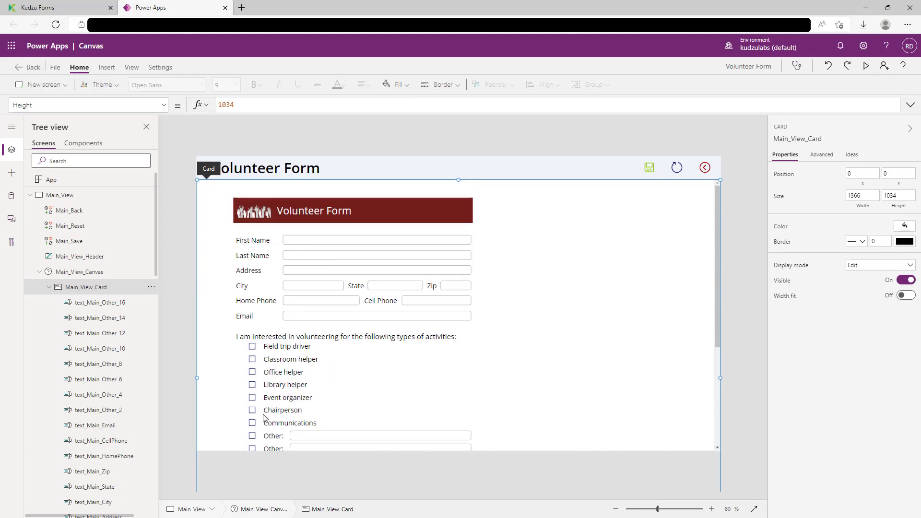
{"action": "scroll", "coordinate": [408, 409], "scroll_direction": "down", "scroll_amount": 3}
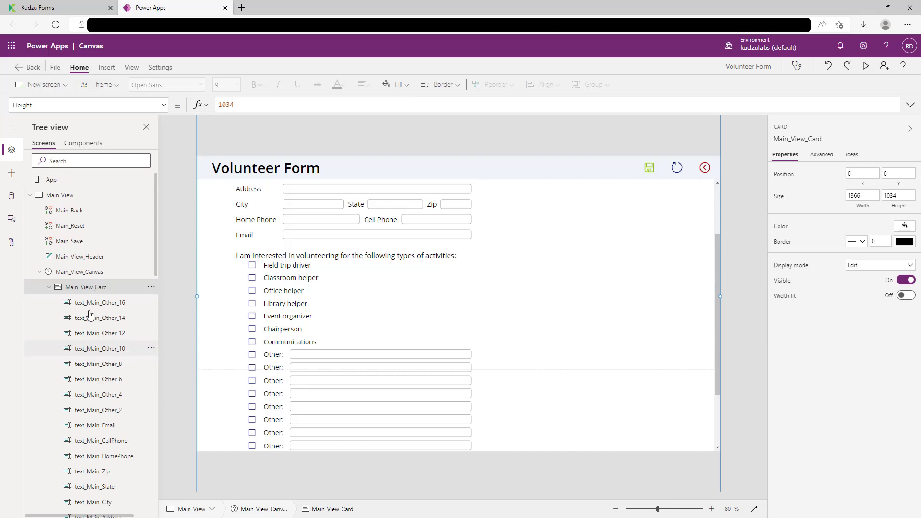
{"action": "left_click", "coordinate": [39, 272]}
{"action": "left_click", "coordinate": [59, 288]}
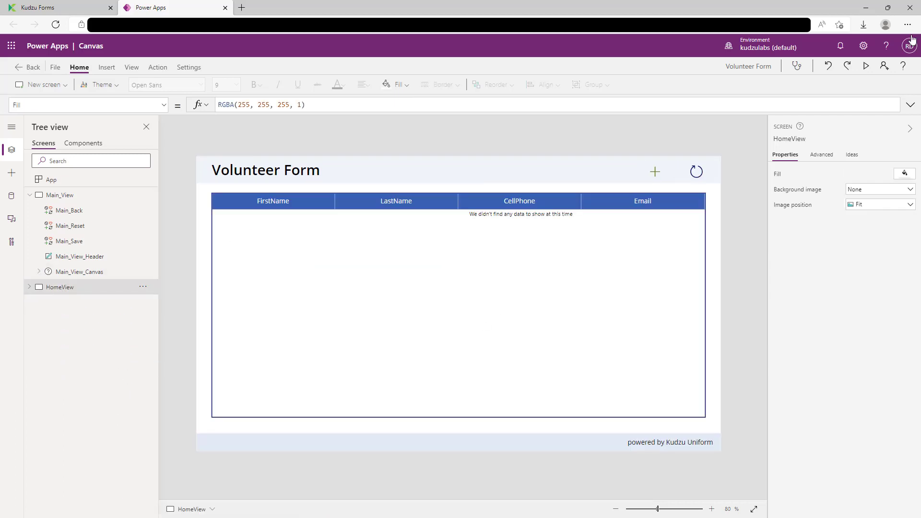
Step: Preview the app and enter a volunteer's first name, cell phone and e-mail in a new entry
{"action": "left_click", "coordinate": [866, 67]}
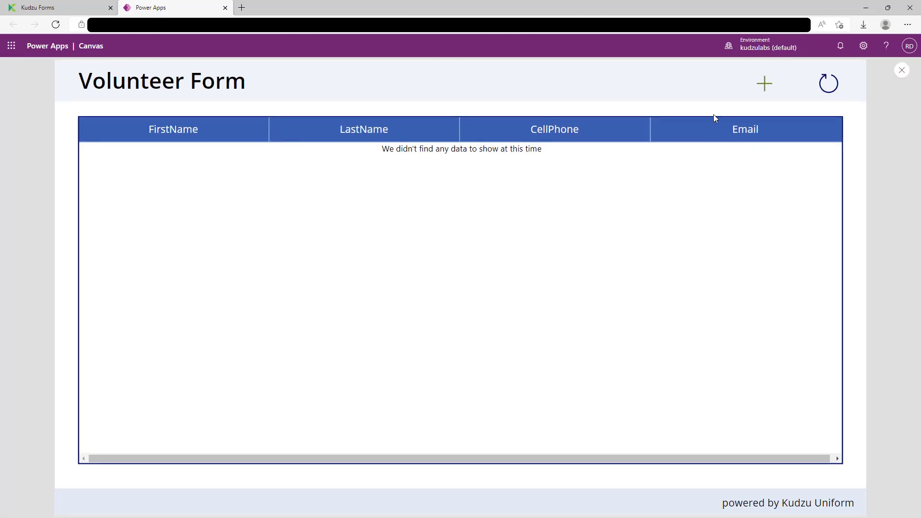
{"action": "left_click", "coordinate": [768, 84]}
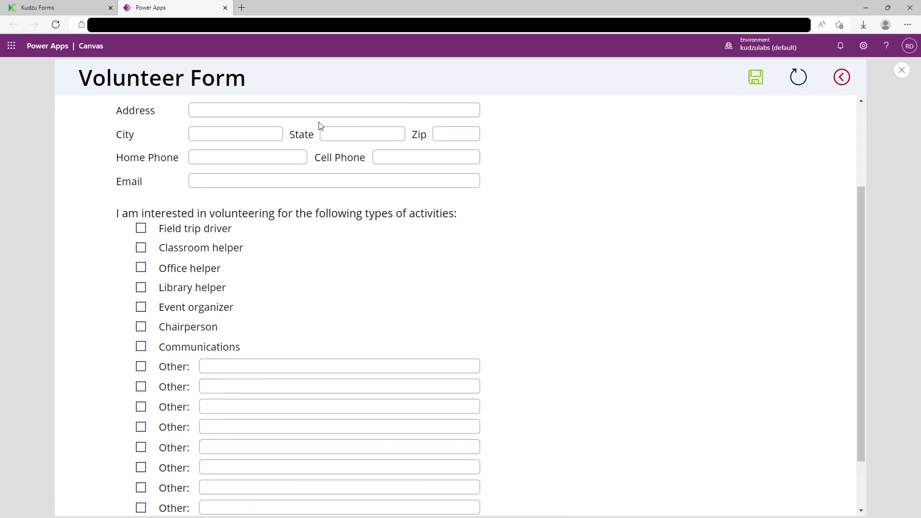
{"action": "scroll", "coordinate": [151, 186], "scroll_direction": "up", "scroll_amount": 3}
{"action": "left_click", "coordinate": [228, 189]}
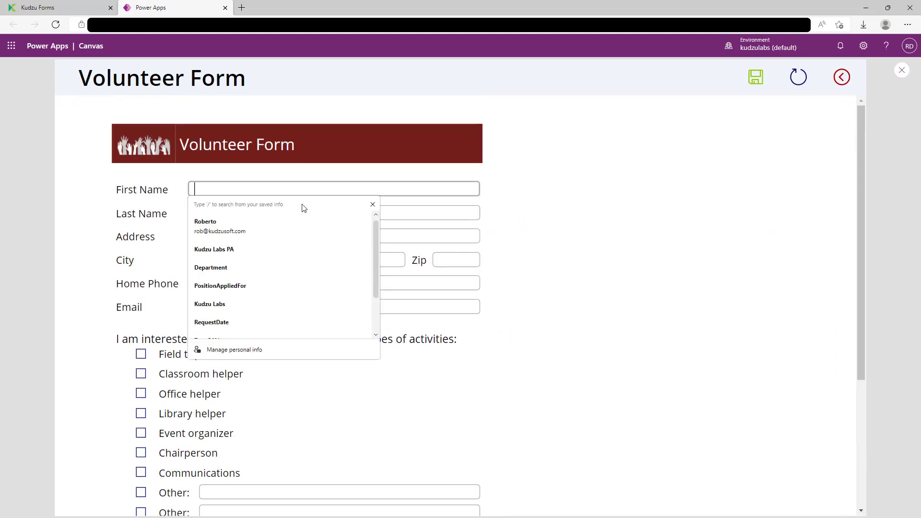
{"action": "type", "text": "Rob"}
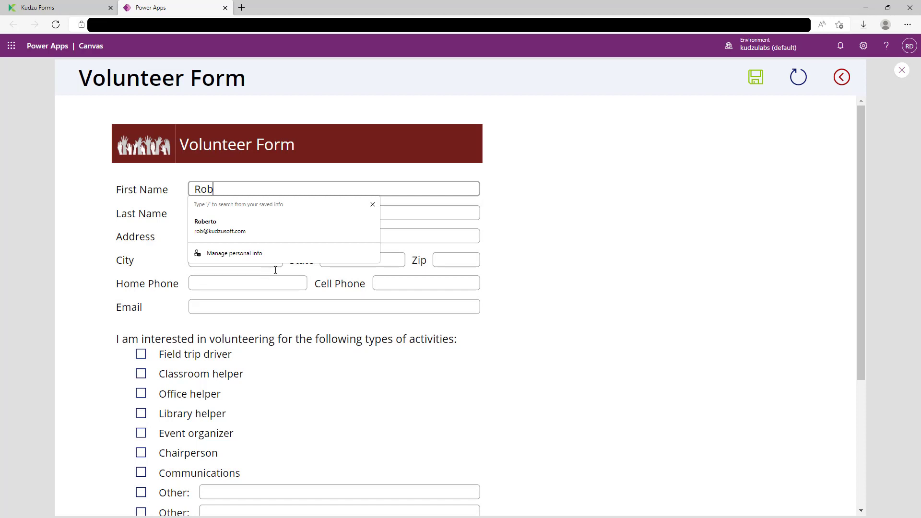
{"action": "left_click", "coordinate": [401, 277]}
{"action": "type", "text": "7634"}
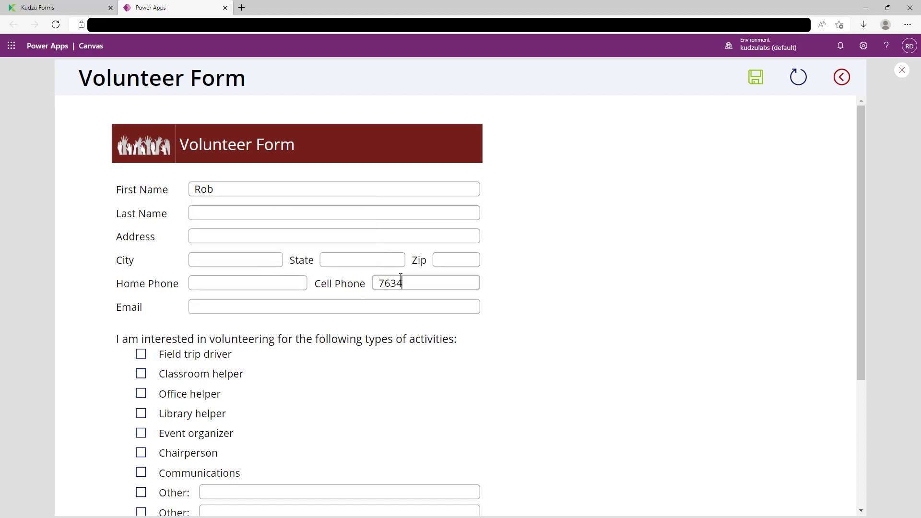
{"action": "key", "text": "BackSpace"}
{"action": "key", "text": "BackSpace"}
{"action": "key", "text": "BackSpace"}
{"action": "type", "text": "345551212"}
{"action": "key", "text": "Tab"}
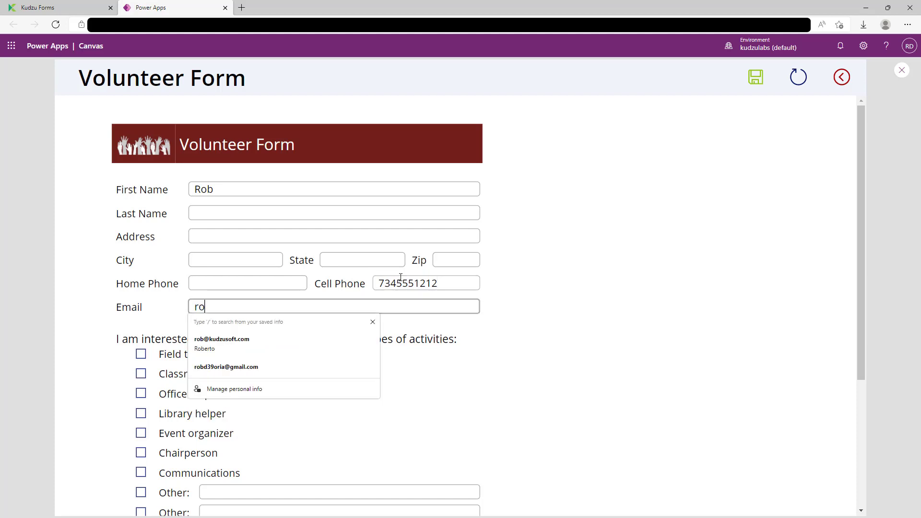
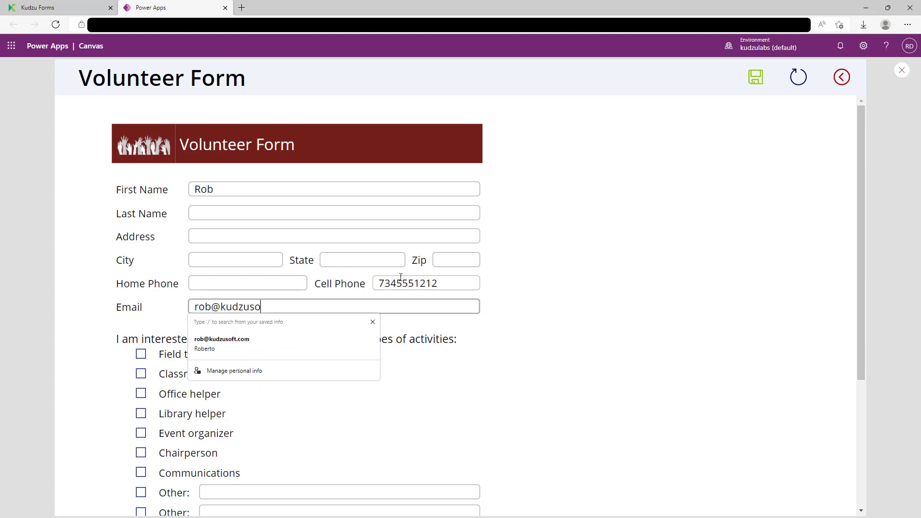
{"action": "key", "text": "Tab"}
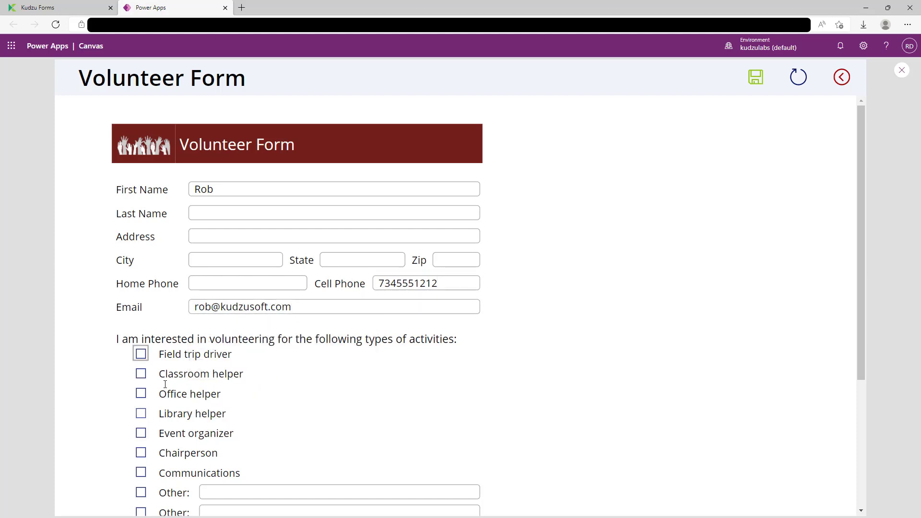
Step: Tick Field trip driver and Classroom helper activities and save the entry
{"action": "left_click", "coordinate": [140, 356]}
{"action": "left_click", "coordinate": [142, 375]}
{"action": "left_click", "coordinate": [765, 78]}
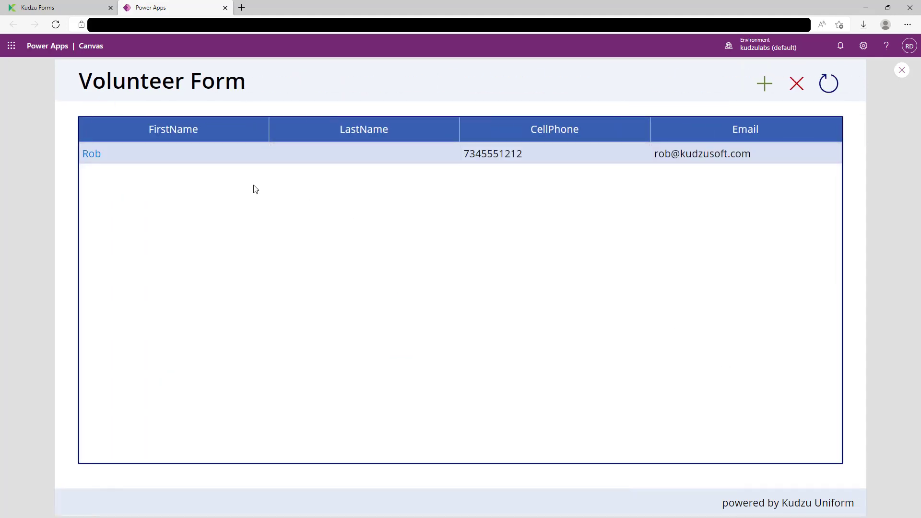
{"action": "left_click", "coordinate": [766, 84]}
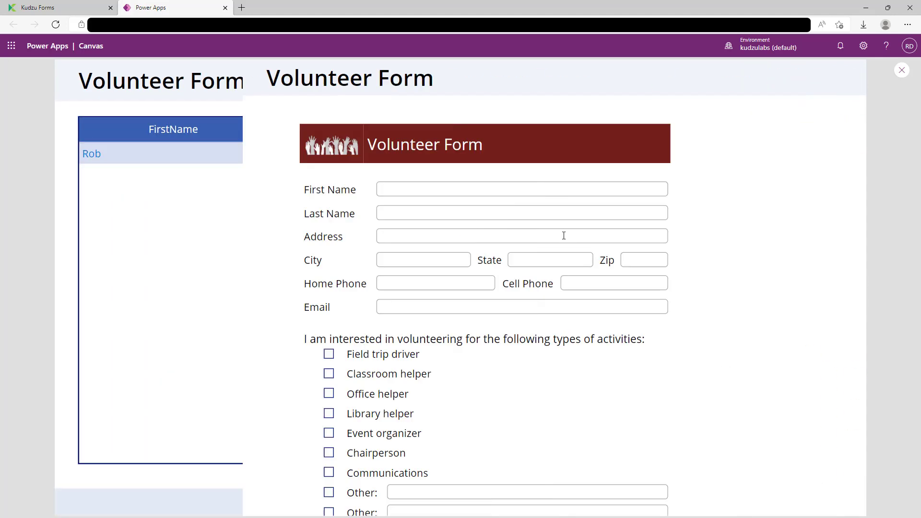
Step: Enter a second volunteer's first name, cell phone and e-mail address
{"action": "left_click", "coordinate": [339, 188]}
{"action": "type", "text": "Eric"}
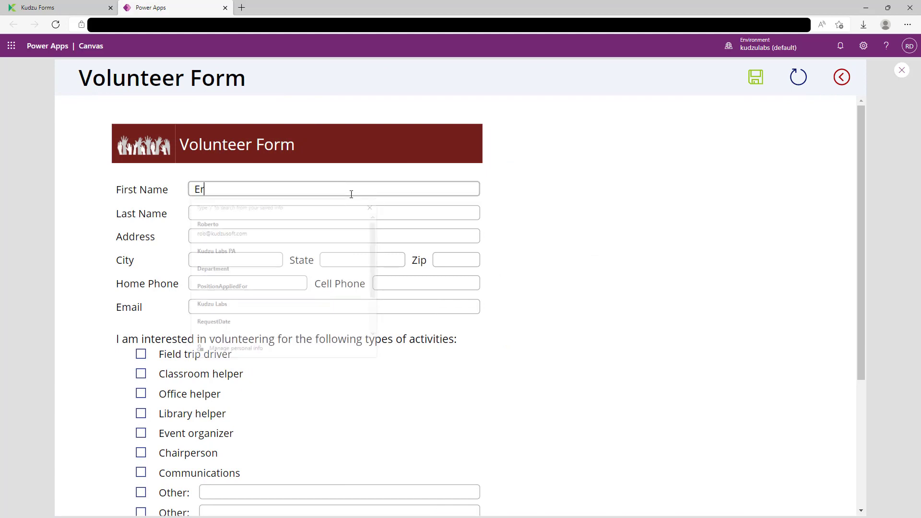
{"action": "key", "text": "Tab"}
{"action": "key", "text": "Tab"}
{"action": "key", "text": "Tab"}
{"action": "key", "text": "Tab"}
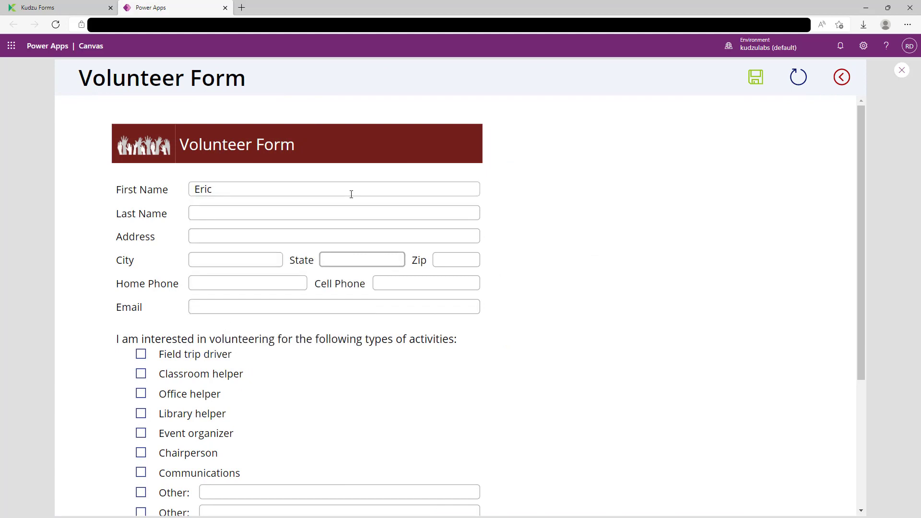
{"action": "key", "text": "Tab"}
{"action": "key", "text": "Tab"}
{"action": "key", "text": "Tab"}
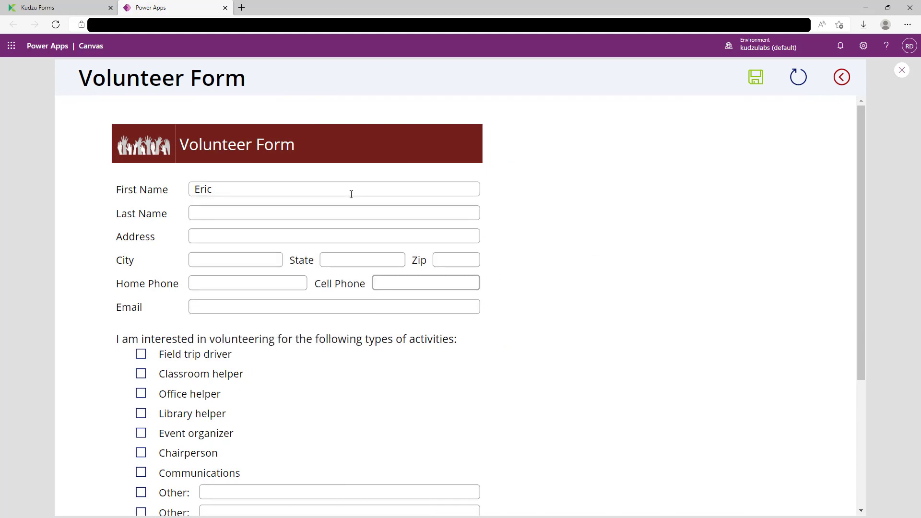
{"action": "type", "text": "4045551212"}
{"action": "key", "text": "Tab"}
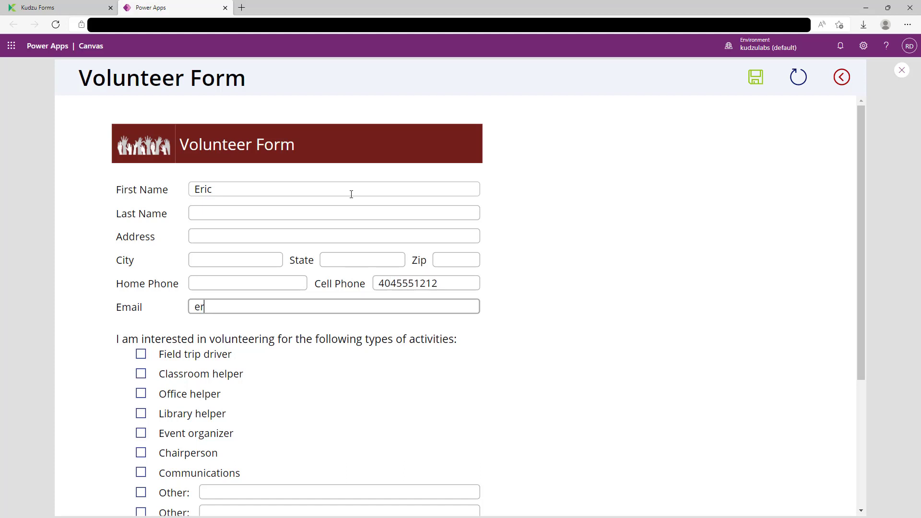
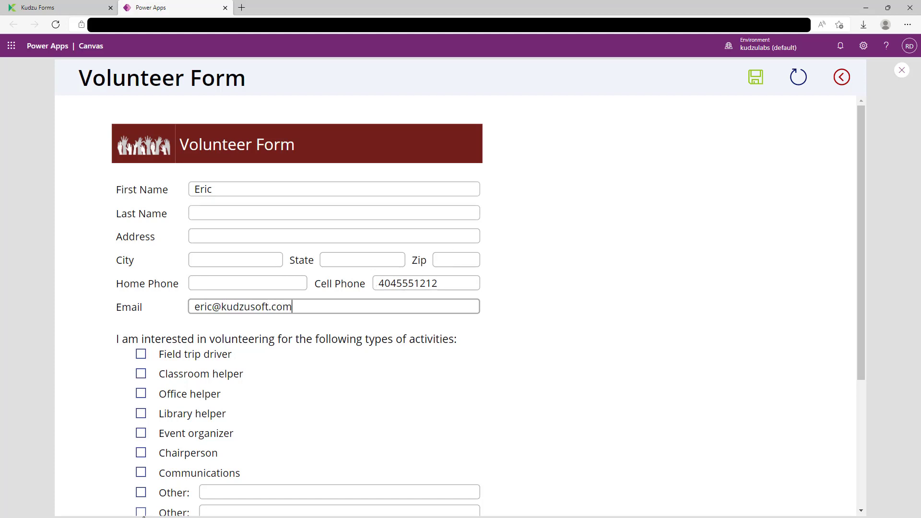
Step: Tick the first Other activity with 'anything', save, and reopen the record from the list
{"action": "left_click", "coordinate": [140, 492]}
{"action": "left_click", "coordinate": [255, 490]}
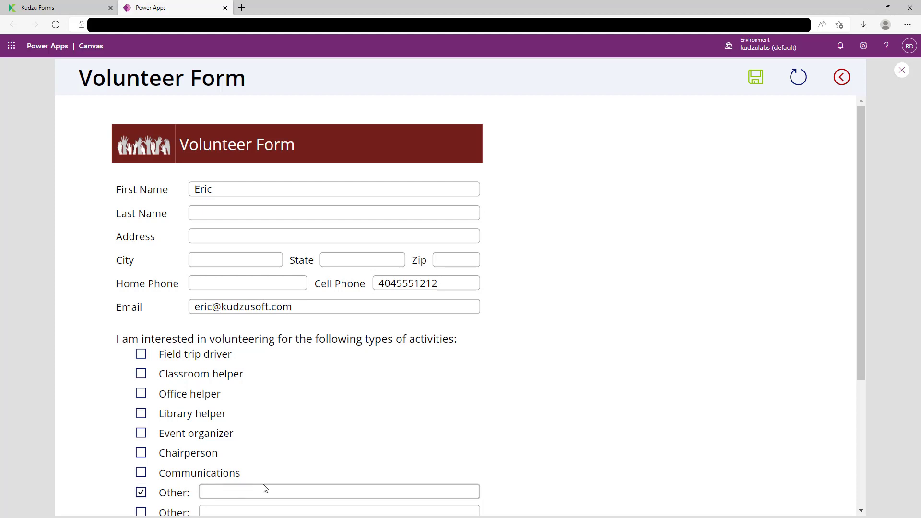
{"action": "type", "text": "anything"}
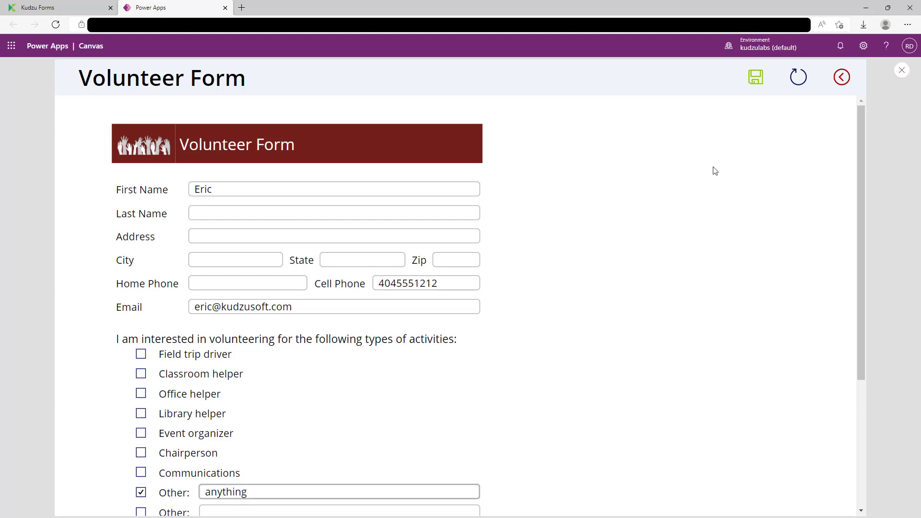
{"action": "left_click", "coordinate": [757, 82]}
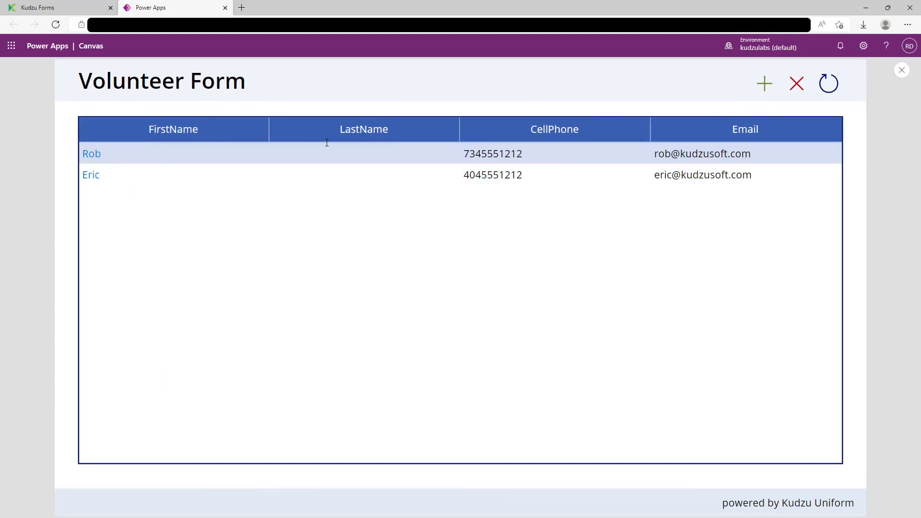
{"action": "left_click", "coordinate": [89, 177]}
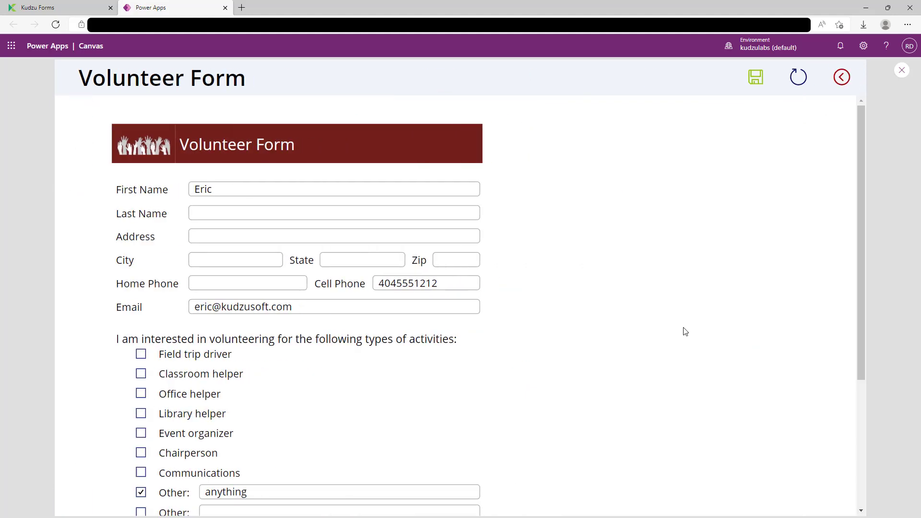
Step: Exit the preview and close the Power Apps tab, confirming Leave
{"action": "scroll", "coordinate": [684, 328], "scroll_direction": "down", "scroll_amount": 4}
{"action": "scroll", "coordinate": [683, 328], "scroll_direction": "up", "scroll_amount": 3}
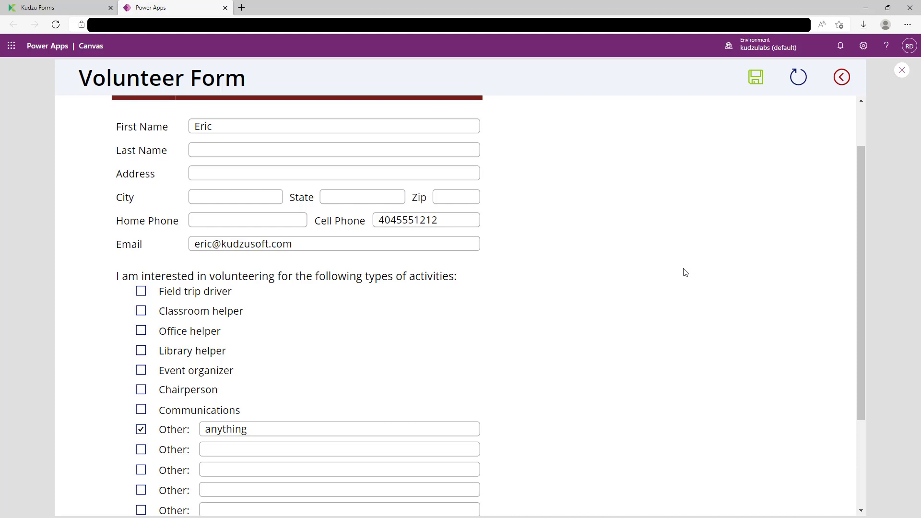
{"action": "left_click", "coordinate": [903, 72]}
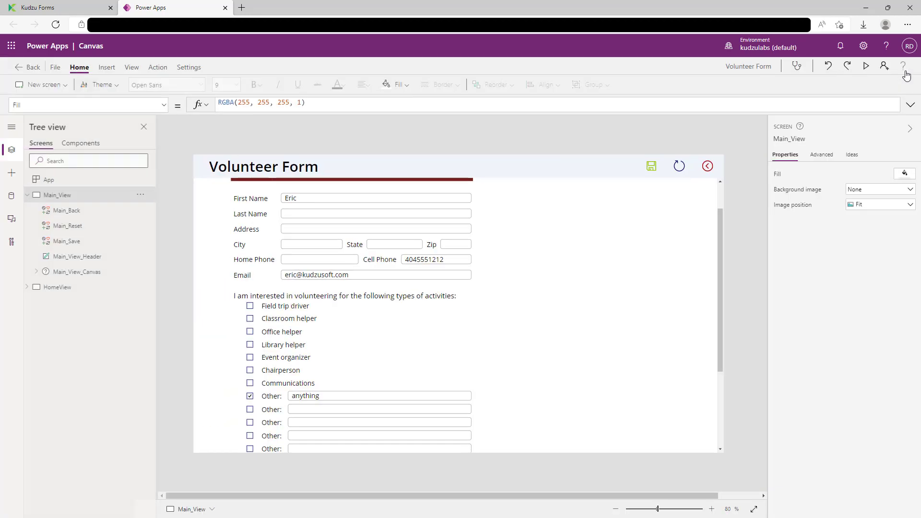
{"action": "left_click", "coordinate": [224, 8]}
{"action": "left_click", "coordinate": [503, 81]}
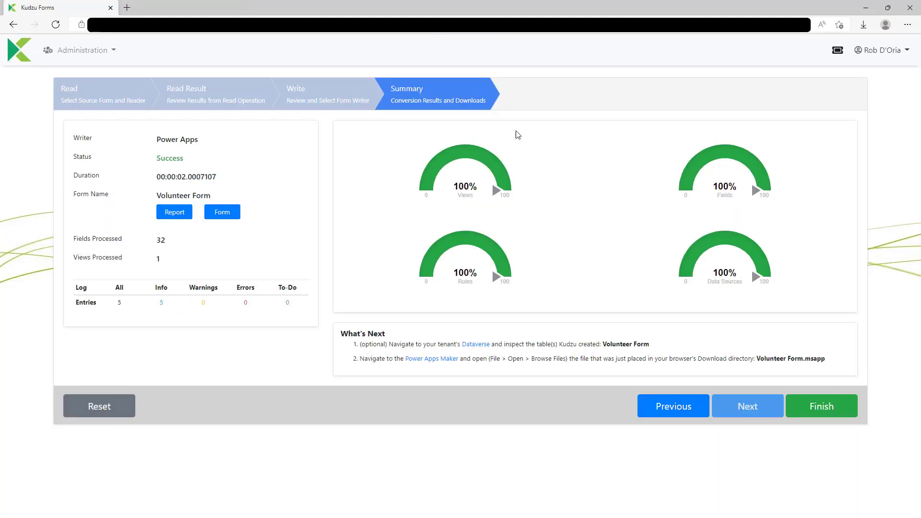
Step: Finish the Volunteer Form conversion, leaving the TimeOffRequest mockup showing in Balsamiq
{"action": "left_click", "coordinate": [842, 415]}
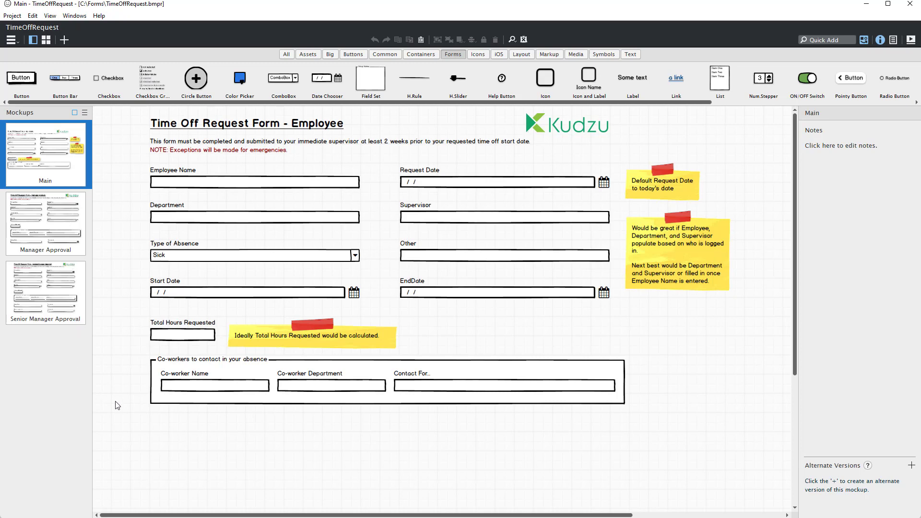
Step: Upload TimeOffRequest.bmpr to Kudzu Forms and read it: 17 fields, 3 views
{"action": "left_click", "coordinate": [866, 5]}
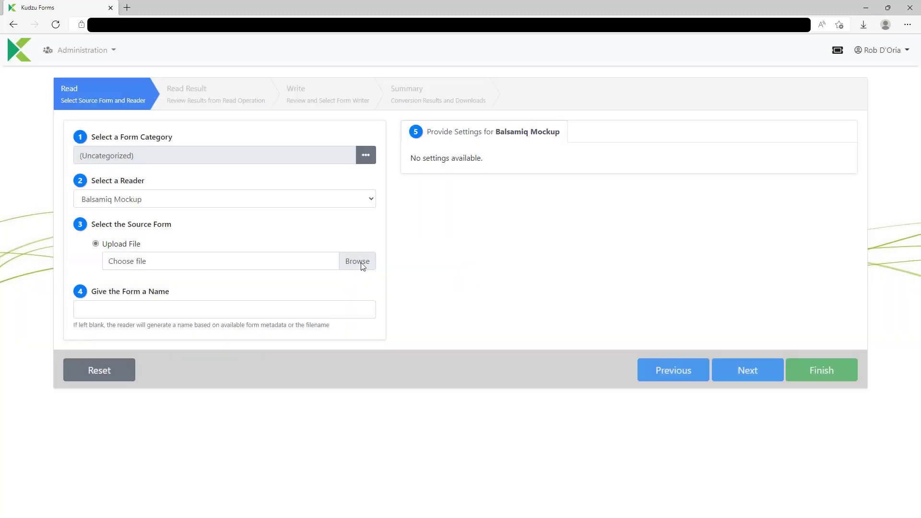
{"action": "left_click", "coordinate": [359, 261]}
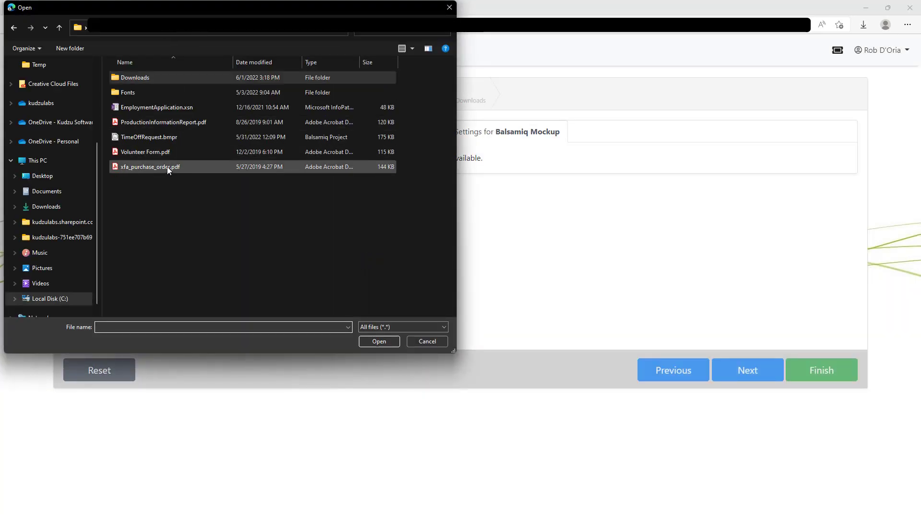
{"action": "left_click", "coordinate": [159, 137]}
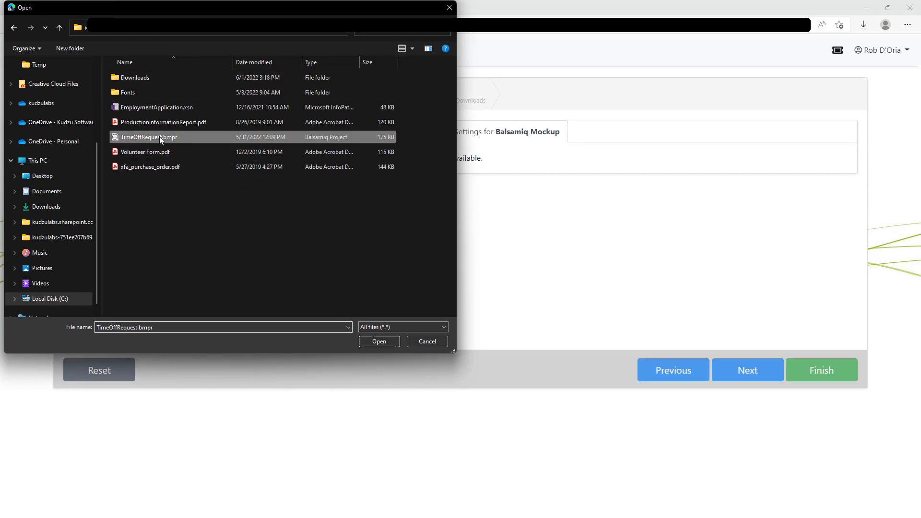
{"action": "double_click", "coordinate": [159, 136]}
{"action": "left_click", "coordinate": [755, 369]}
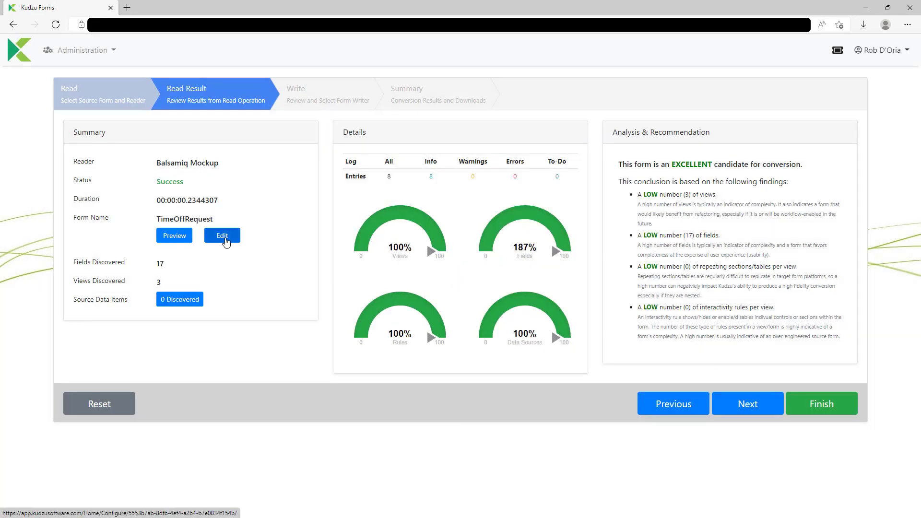
{"action": "left_click", "coordinate": [222, 236]}
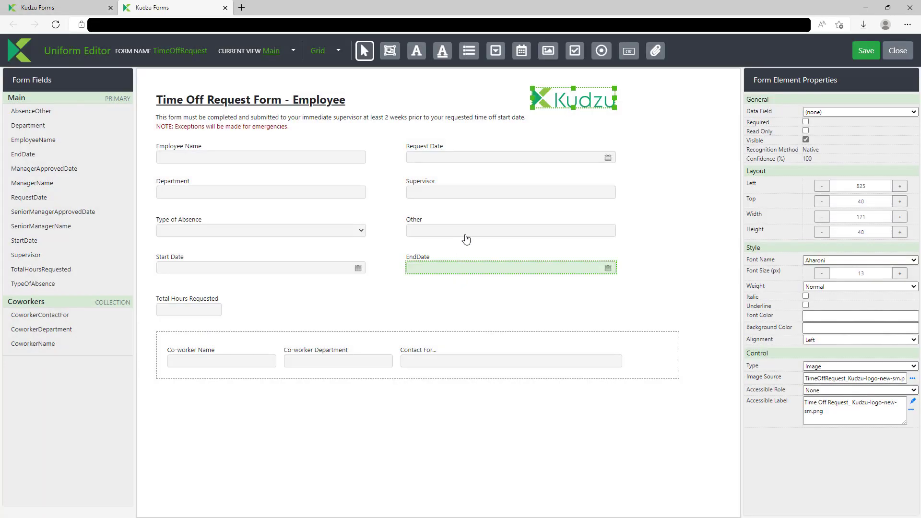
{"action": "left_click", "coordinate": [583, 158]}
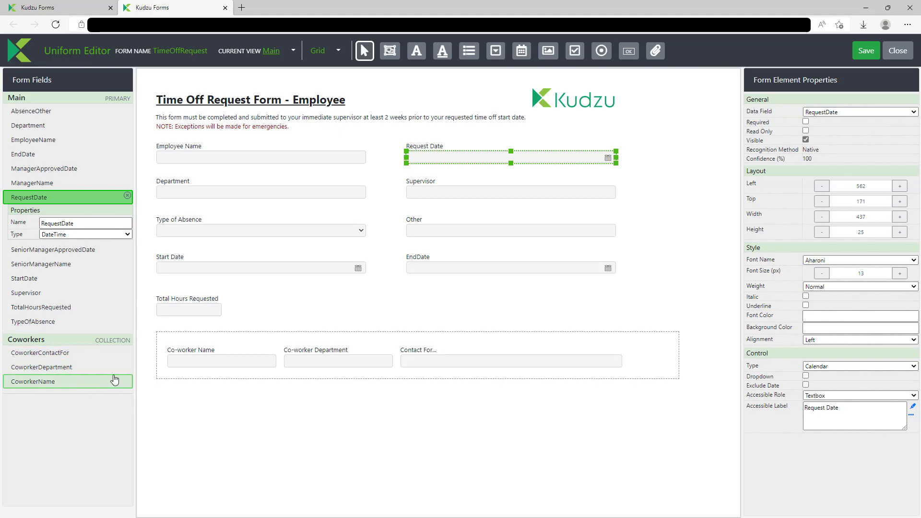
{"action": "left_click", "coordinate": [902, 53]}
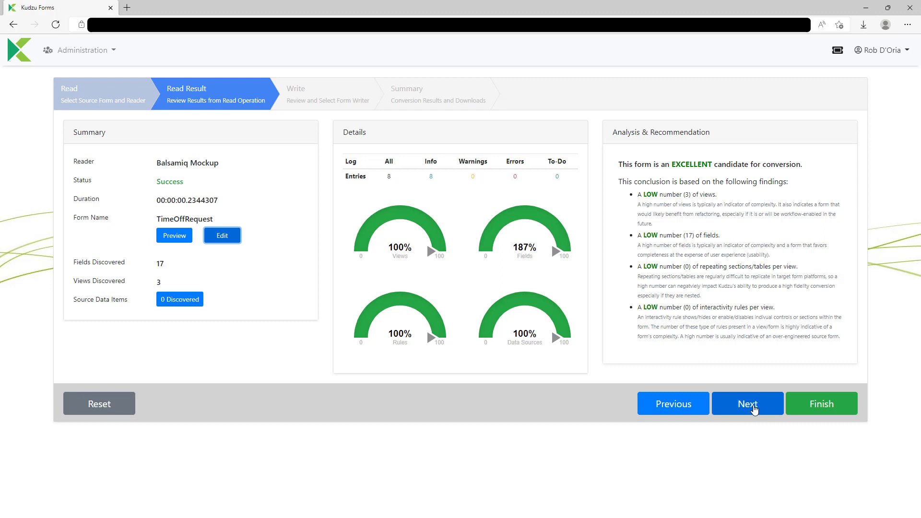
Step: Write TimeOffRequest with the PowerApps writer, producing TimeOffRequest.msapp, and launch Power Apps Maker
{"action": "left_click", "coordinate": [753, 408]}
{"action": "left_click", "coordinate": [168, 161]}
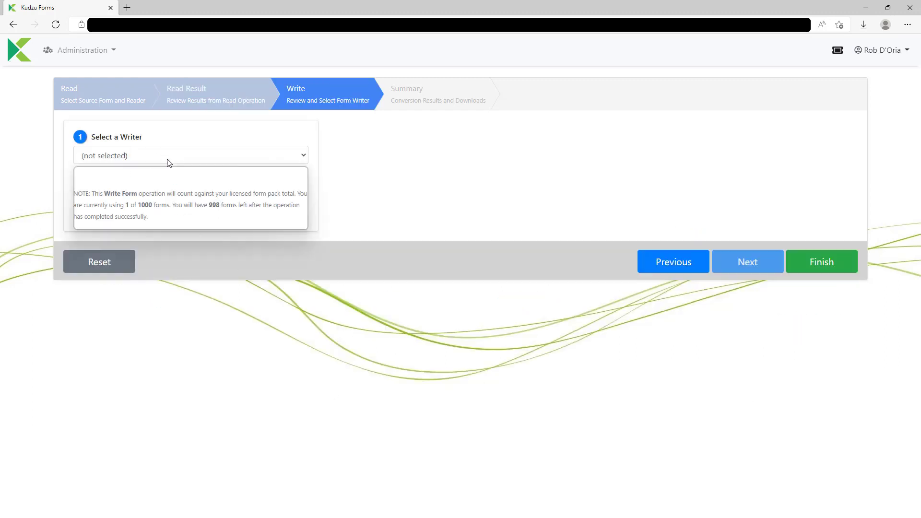
{"action": "left_click", "coordinate": [171, 212]}
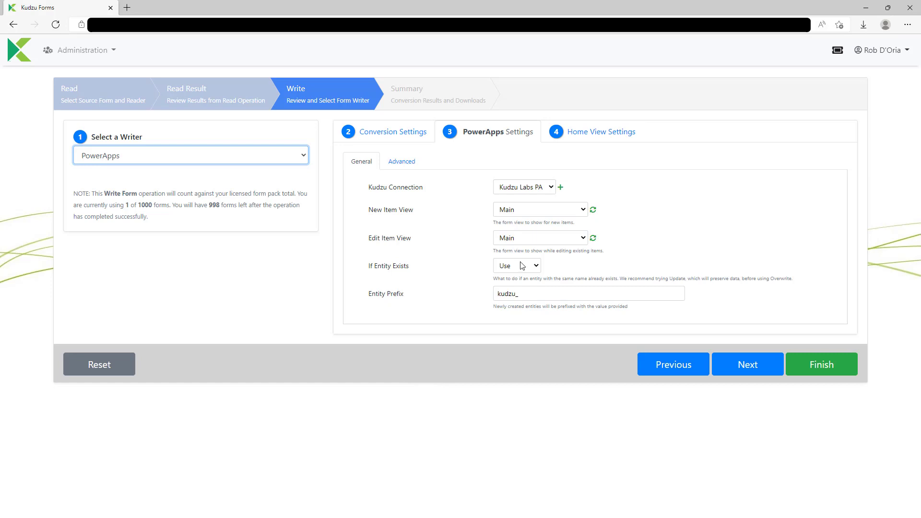
{"action": "left_click", "coordinate": [759, 366]}
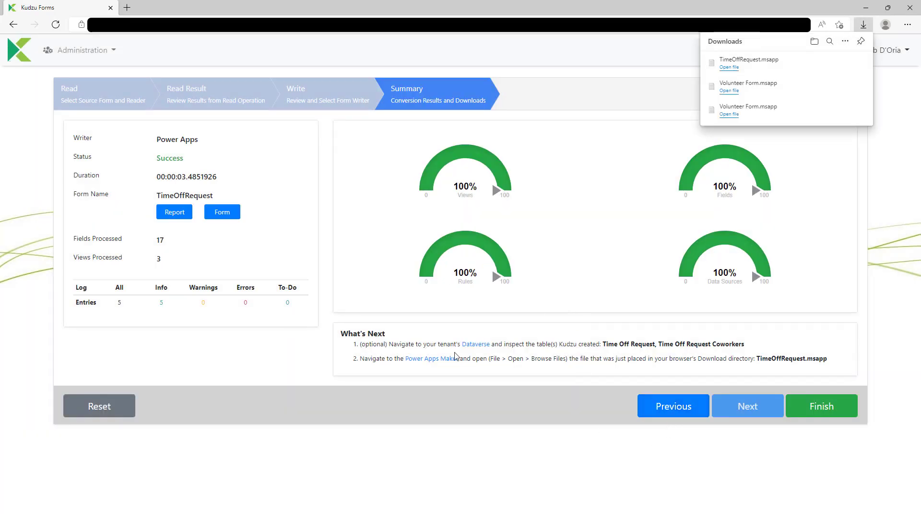
{"action": "left_click", "coordinate": [433, 363]}
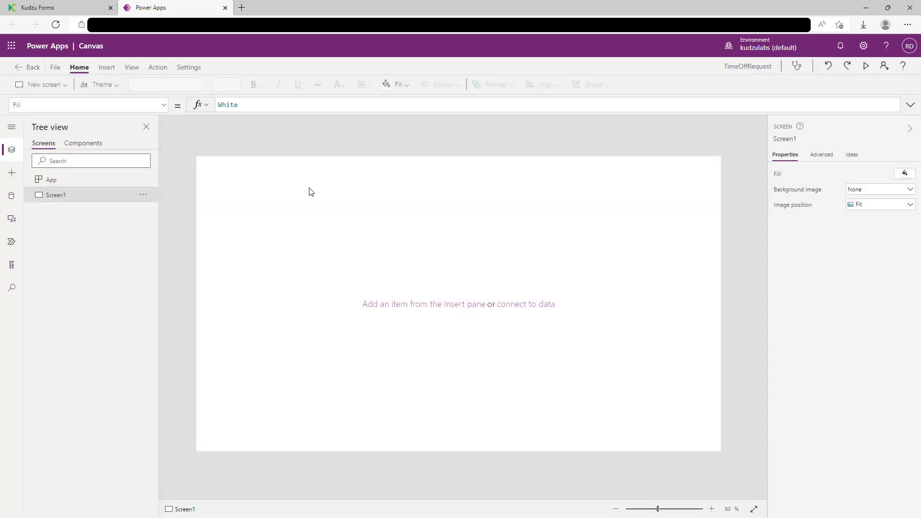
Step: Open TimeOffRequest.msapp from Downloads, discarding the blank app without saving
{"action": "left_click", "coordinate": [55, 67]}
{"action": "left_click", "coordinate": [19, 128]}
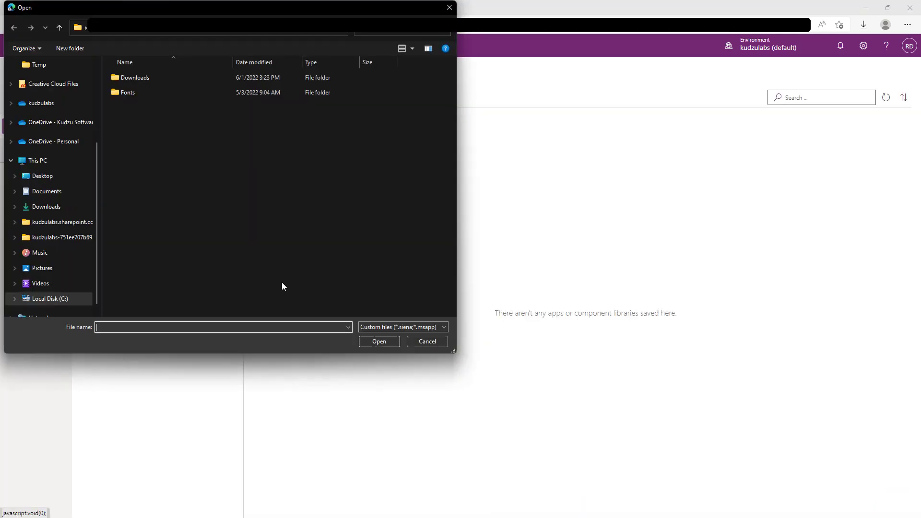
{"action": "left_click", "coordinate": [148, 77]}
{"action": "double_click", "coordinate": [148, 77]}
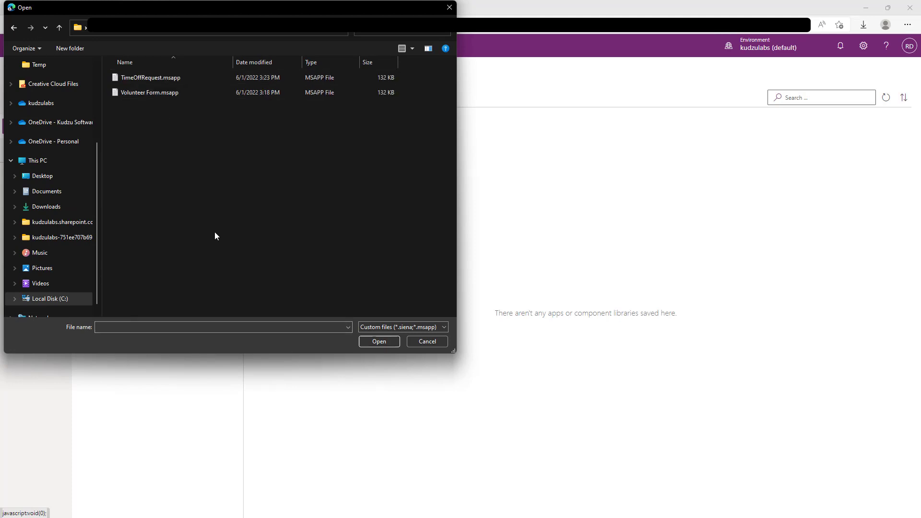
{"action": "left_click", "coordinate": [157, 82]}
{"action": "double_click", "coordinate": [157, 82]}
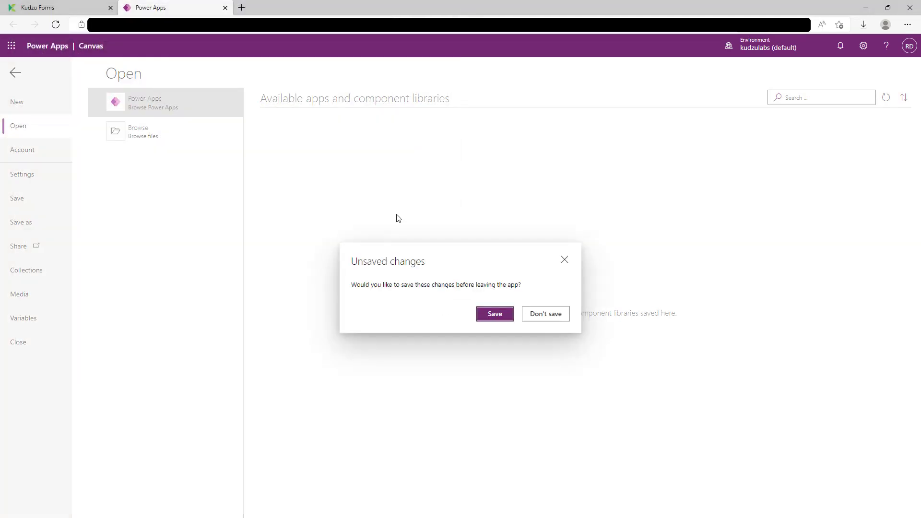
{"action": "left_click", "coordinate": [545, 314]}
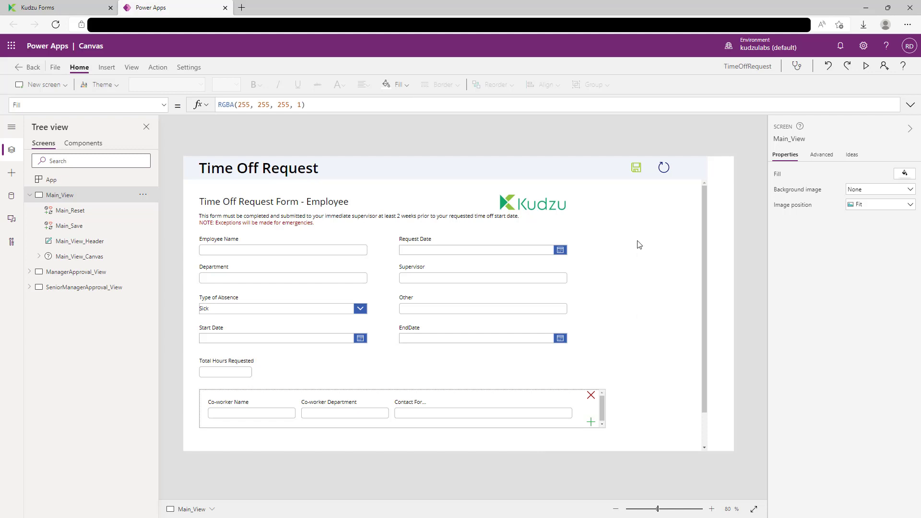
Step: Preview the app and enter an employee name plus a Product co-worker for 'Product Questions'
{"action": "left_click", "coordinate": [866, 67]}
{"action": "left_click", "coordinate": [270, 205]}
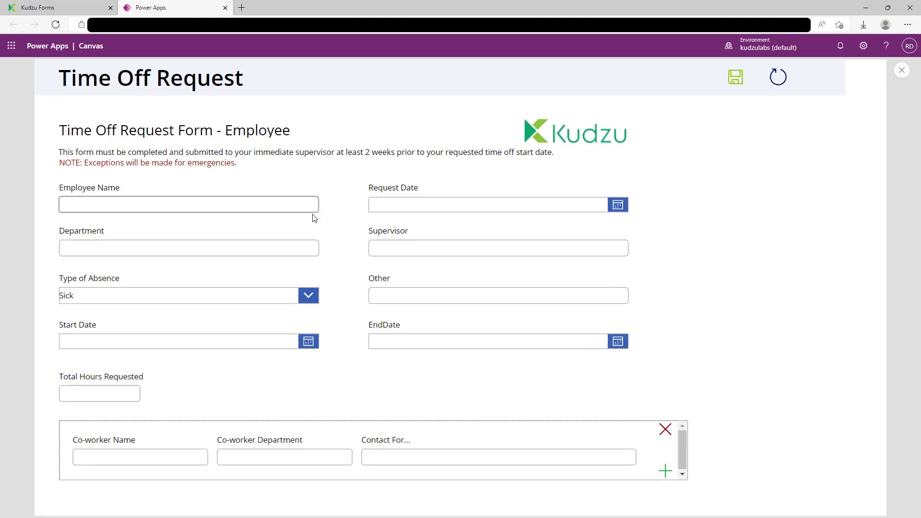
{"action": "type", "text": "Rob"}
{"action": "key", "text": "Tab"}
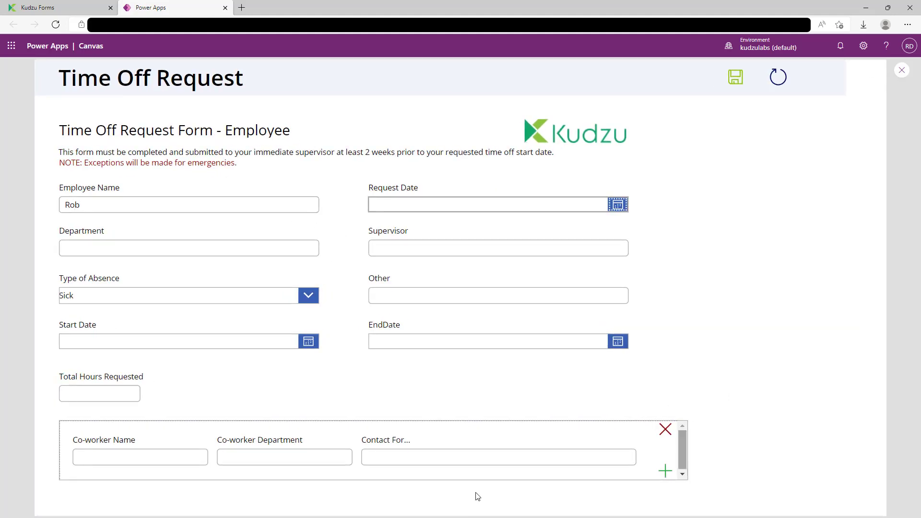
{"action": "left_click", "coordinate": [193, 457]}
{"action": "type", "text": "Eric"}
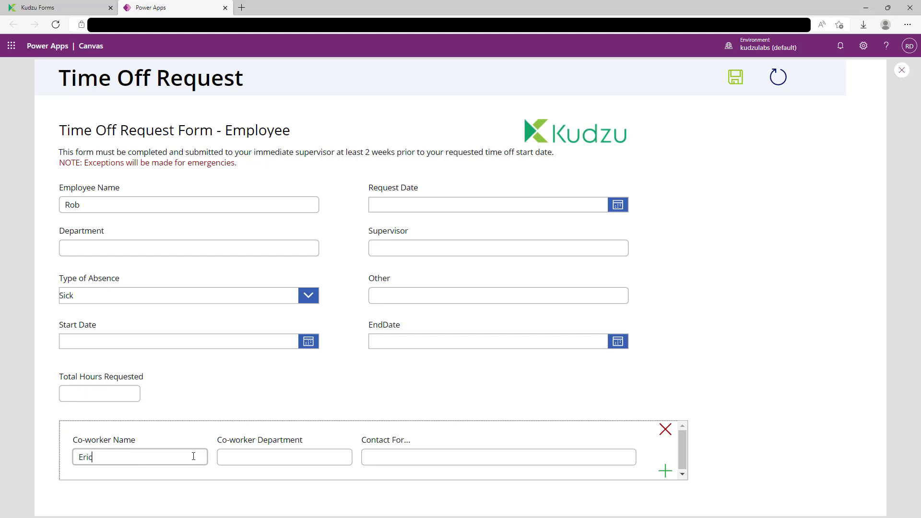
{"action": "key", "text": "Tab"}
{"action": "type", "text": "Product"}
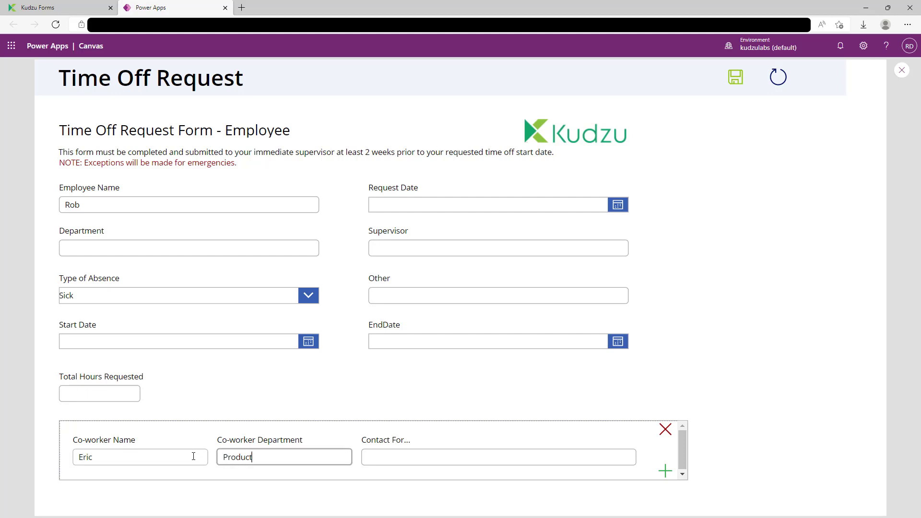
{"action": "key", "text": "Tab"}
{"action": "type", "text": "Pr"}
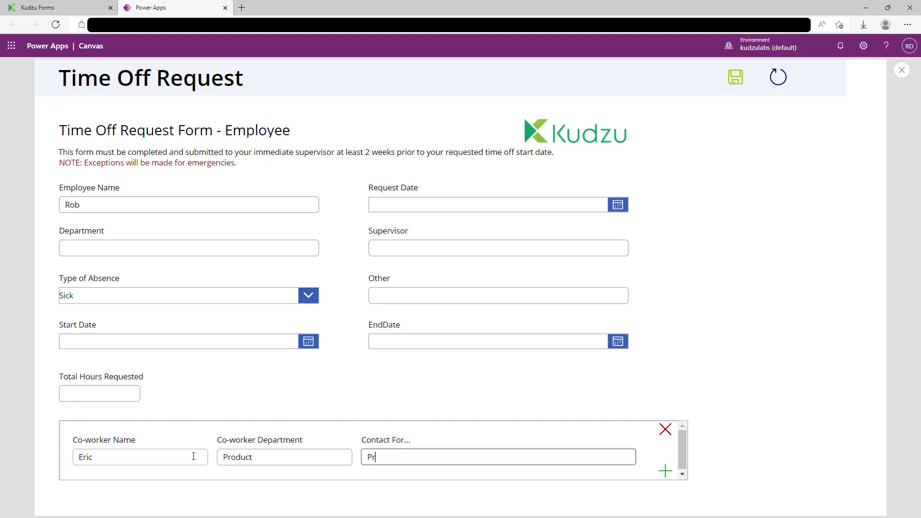
{"action": "type", "text": "oduct Questions"}
Step: Add a second co-worker row in Engineering with contact 'Suppoo', then switch between rows
{"action": "left_click", "coordinate": [664, 471]}
{"action": "left_click", "coordinate": [171, 460]}
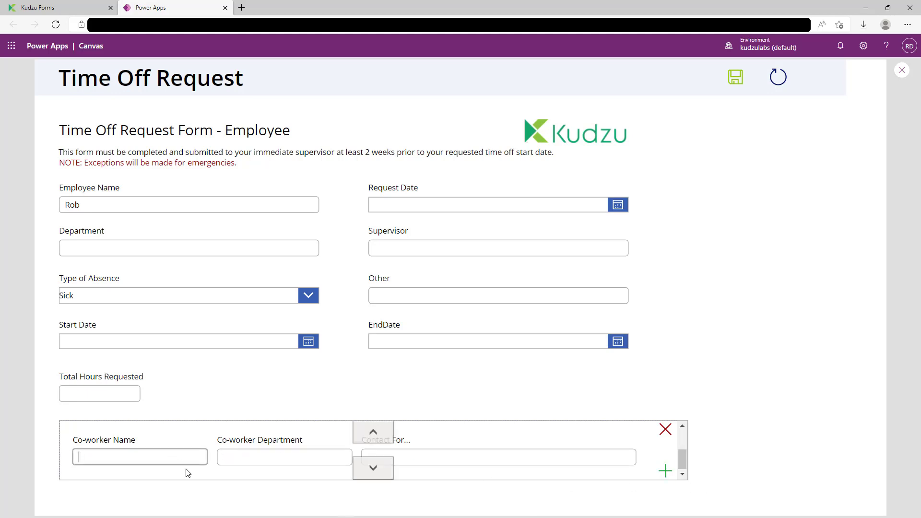
{"action": "type", "text": "Nick"}
{"action": "key", "text": "Tab"}
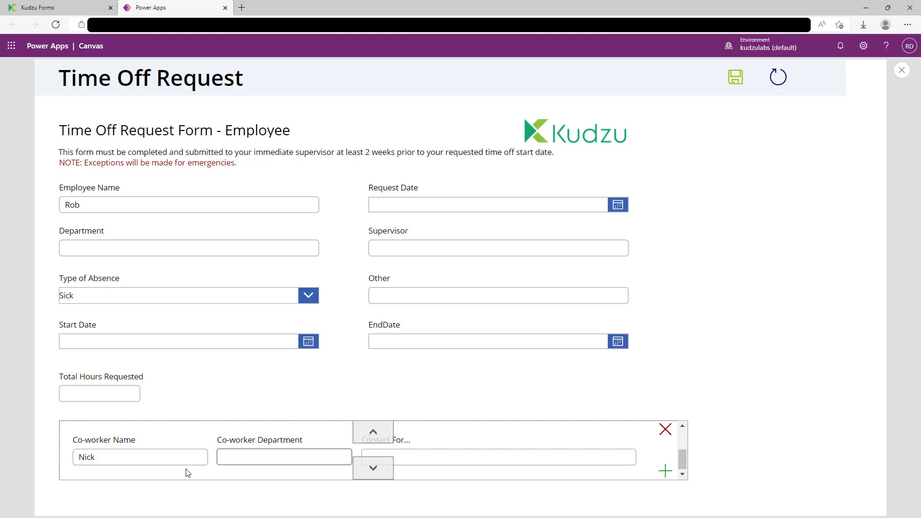
{"action": "type", "text": "Engineering"}
{"action": "key", "text": "Tab"}
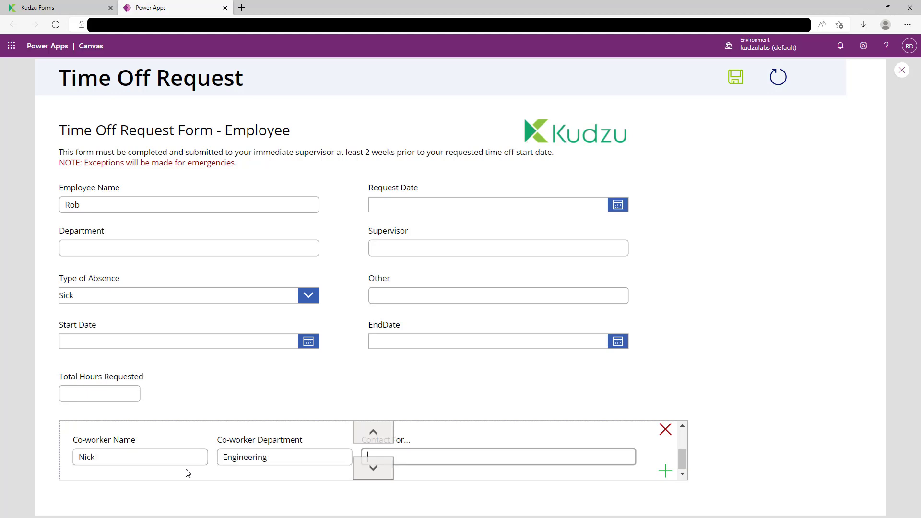
{"action": "type", "text": "Suppoo"}
{"action": "left_click", "coordinate": [377, 431]}
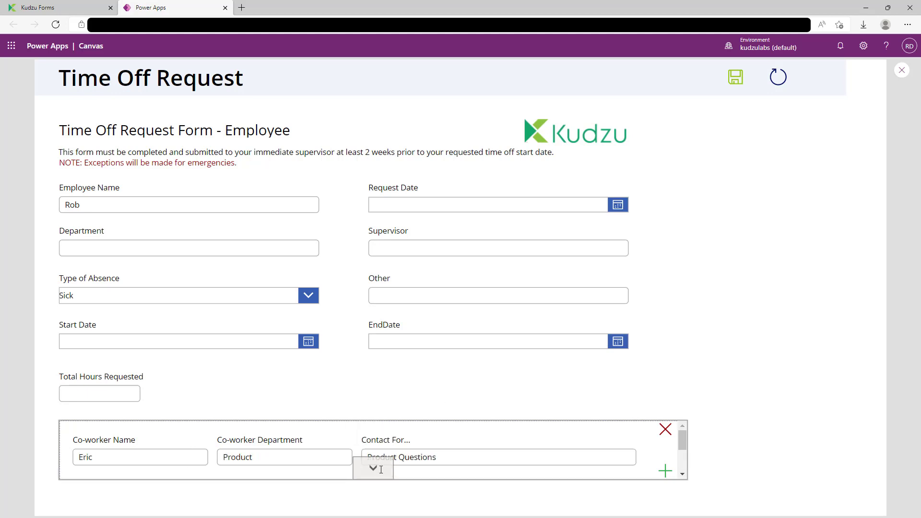
{"action": "left_click", "coordinate": [374, 468]}
{"action": "left_click", "coordinate": [376, 437]}
Step: Exit preview, inspect ManagerApproval_View and SeniorManagerApproval_View, then leave the Power Apps page
{"action": "left_click", "coordinate": [907, 74]}
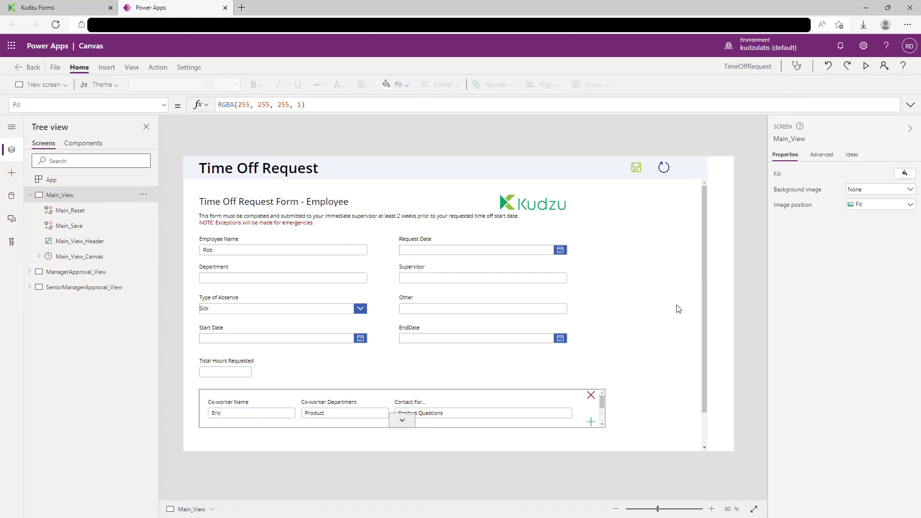
{"action": "left_click", "coordinate": [83, 276]}
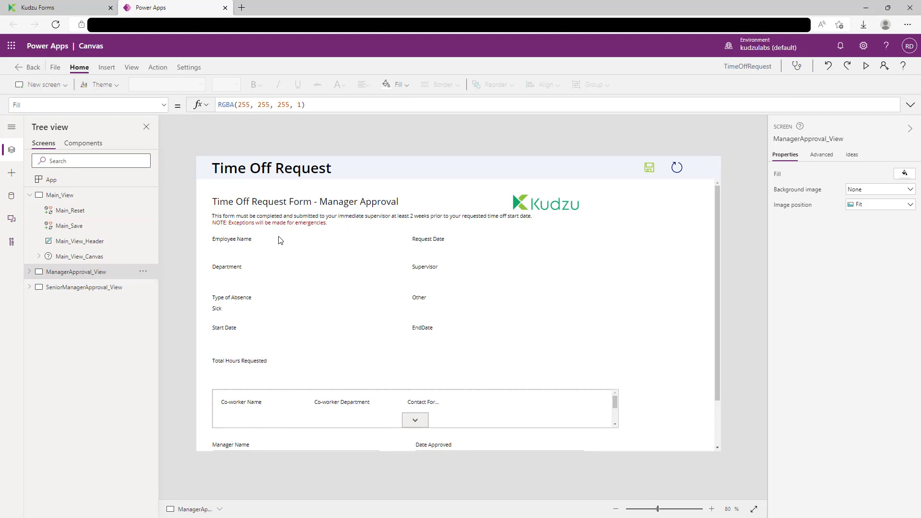
{"action": "left_click", "coordinate": [78, 288]}
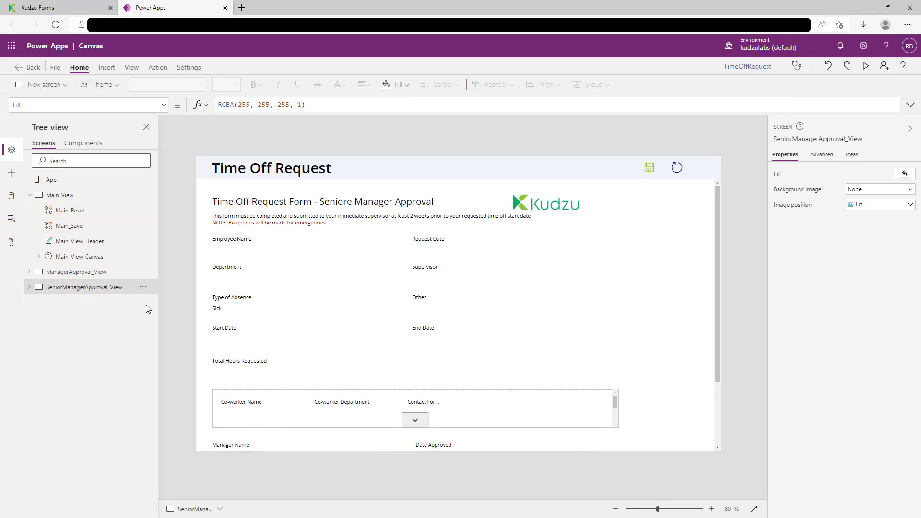
{"action": "scroll", "coordinate": [643, 357], "scroll_direction": "down", "scroll_amount": 2}
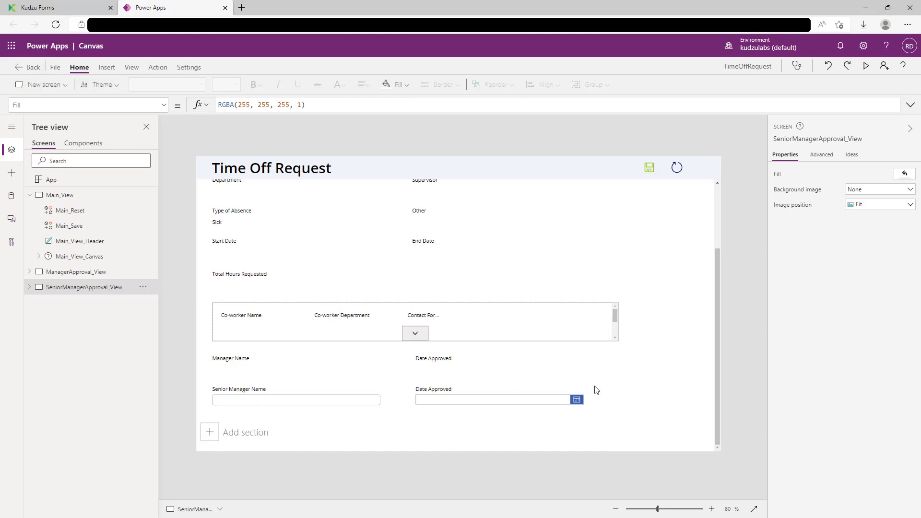
{"action": "left_click", "coordinate": [225, 7]}
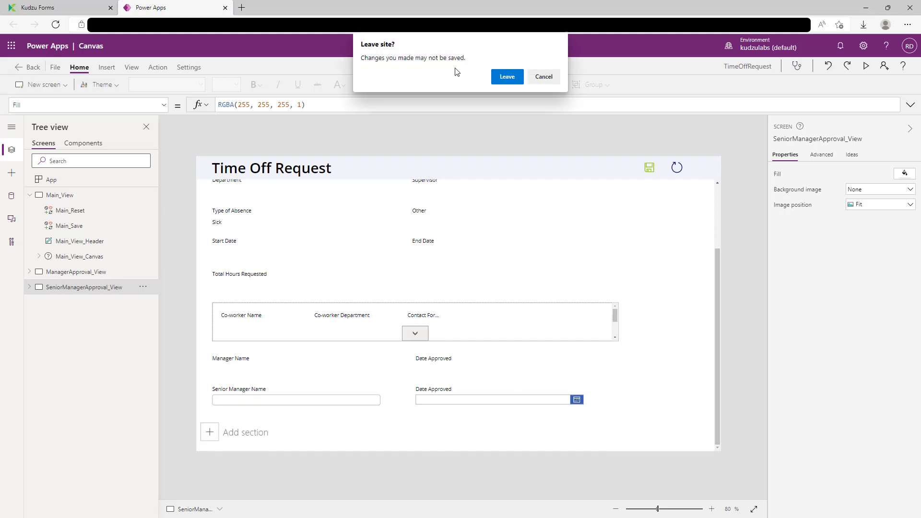
{"action": "left_click", "coordinate": [507, 76]}
Step: Finish the Kudzu wizard, look over the InfoPath Employment Application template, then minimize InfoPath
{"action": "left_click", "coordinate": [839, 416]}
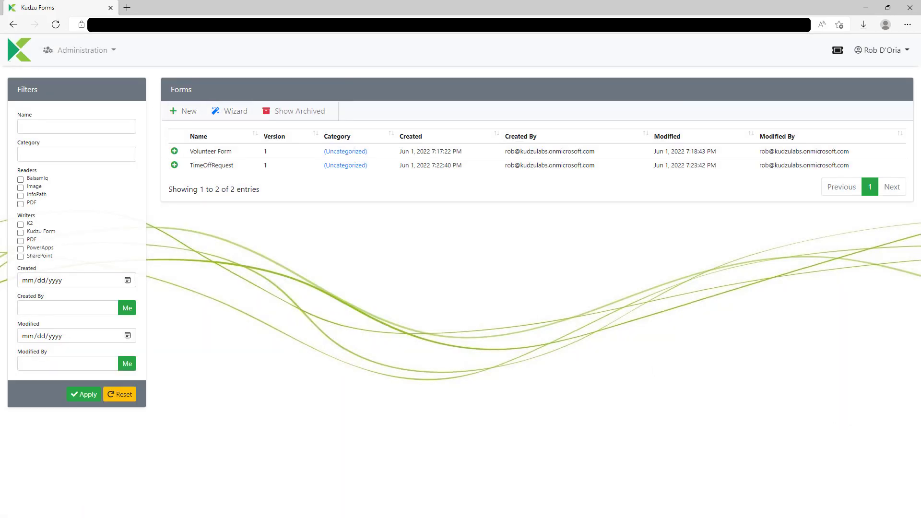
{"action": "key", "text": "alt+Tab"}
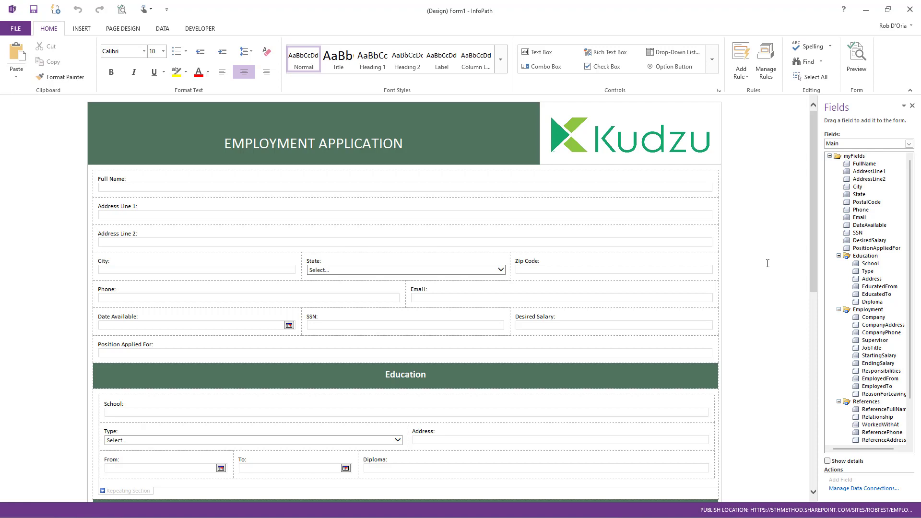
{"action": "scroll", "coordinate": [747, 297], "scroll_direction": "down", "scroll_amount": 3}
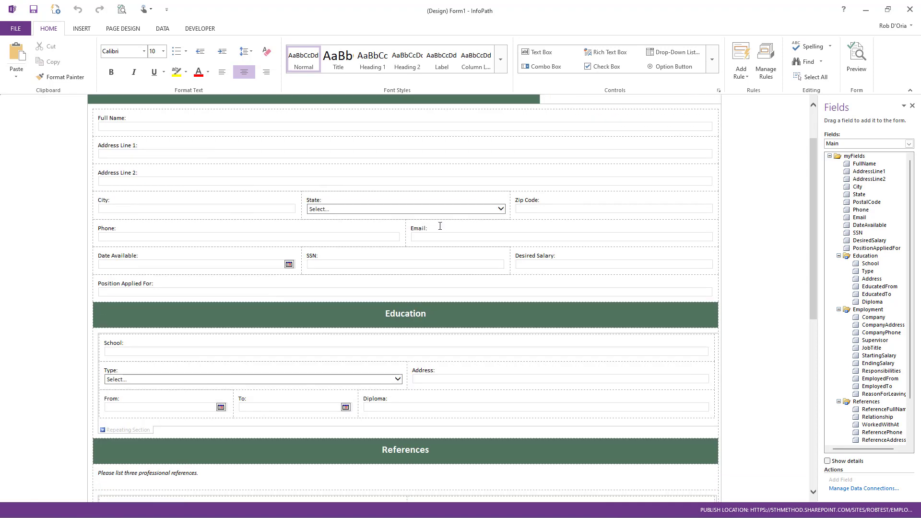
{"action": "scroll", "coordinate": [637, 312], "scroll_direction": "down", "scroll_amount": 18}
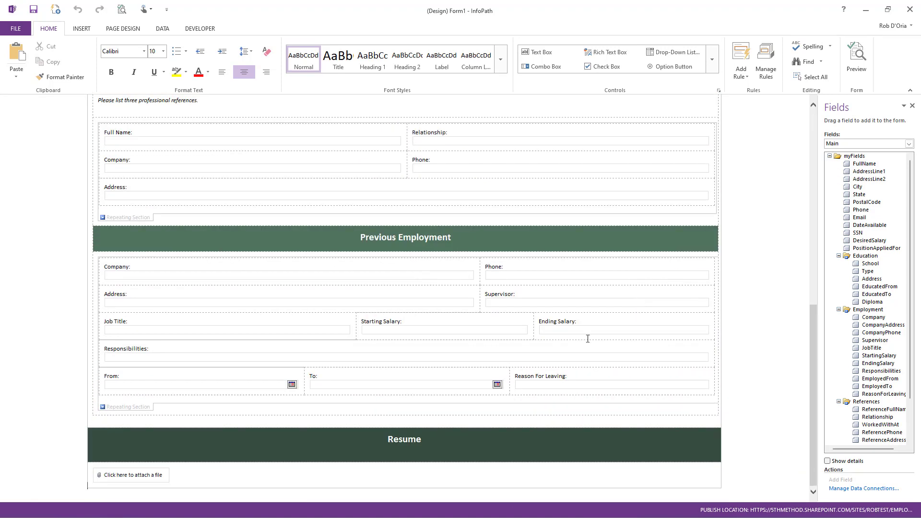
{"action": "scroll", "coordinate": [494, 283], "scroll_direction": "up", "scroll_amount": 20}
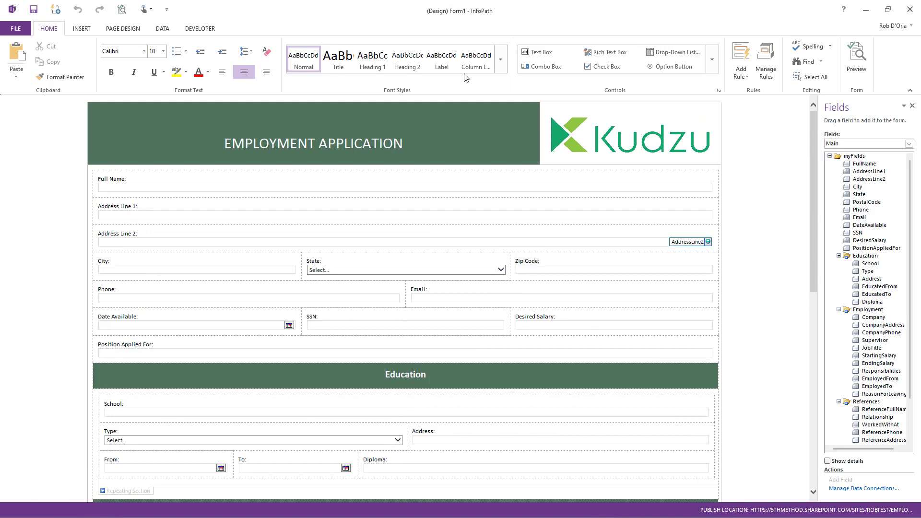
{"action": "left_click", "coordinate": [867, 11]}
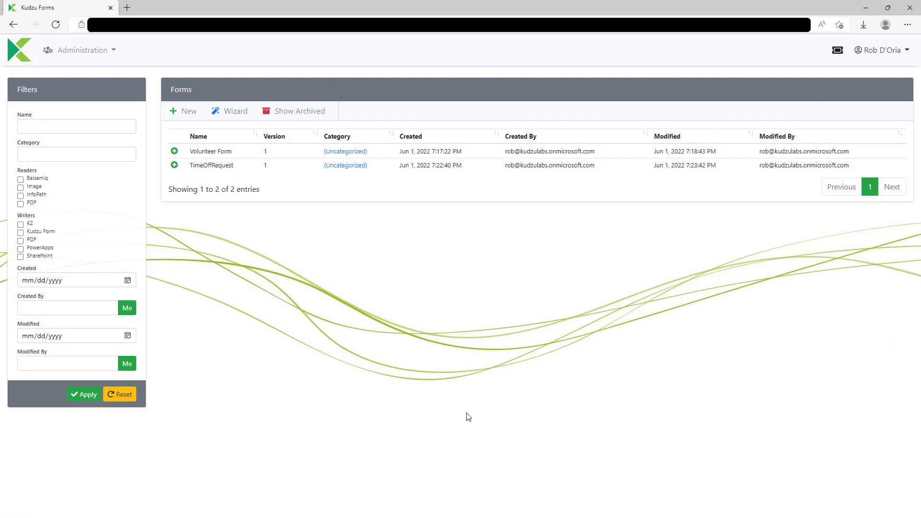
Step: Start a new conversion, upload EmploymentApplication.xsn from the parent folder, and read its 42 fields
{"action": "left_click", "coordinate": [231, 117]}
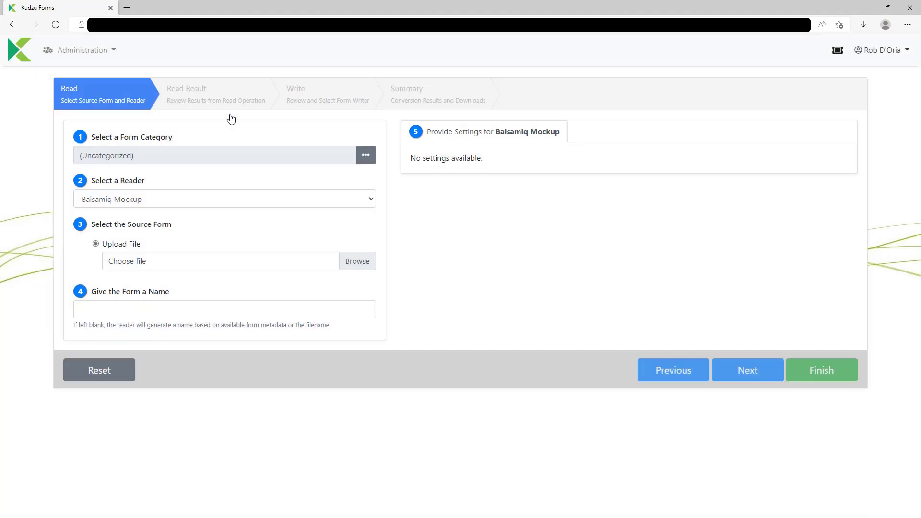
{"action": "left_click", "coordinate": [369, 259]}
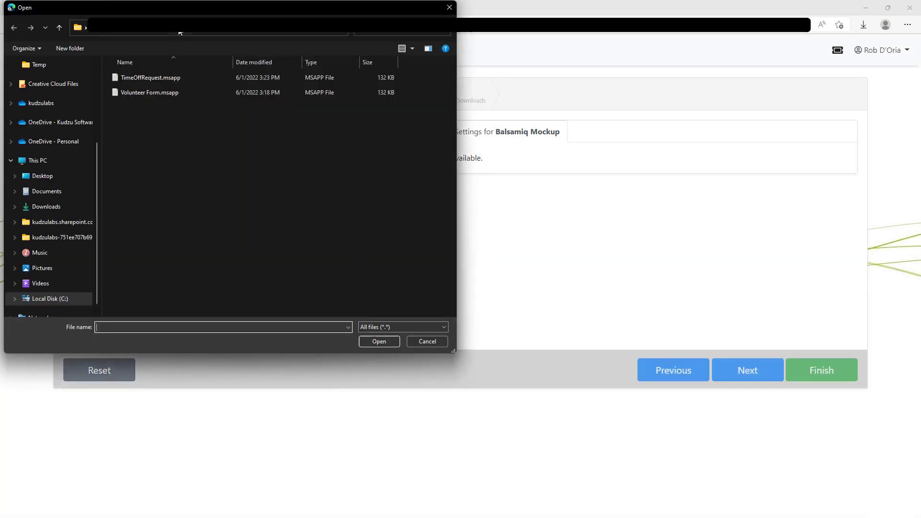
{"action": "left_click", "coordinate": [180, 31]}
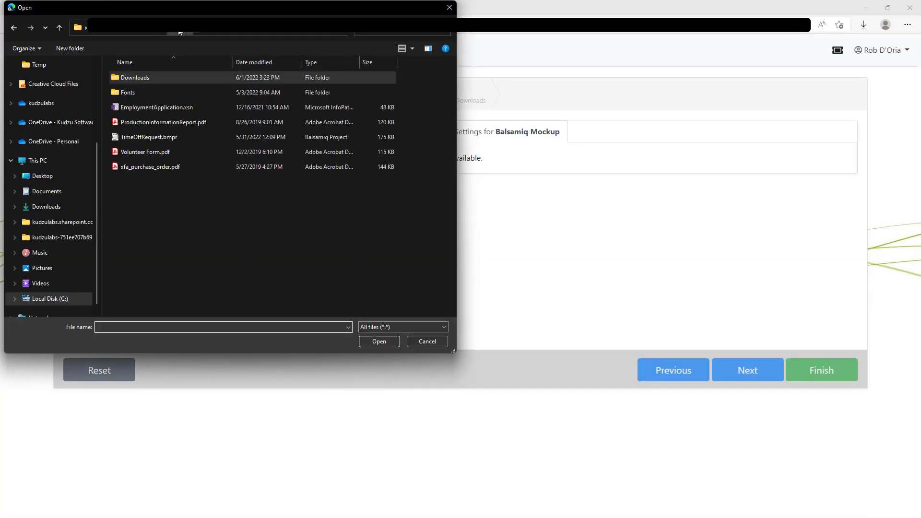
{"action": "double_click", "coordinate": [149, 108]}
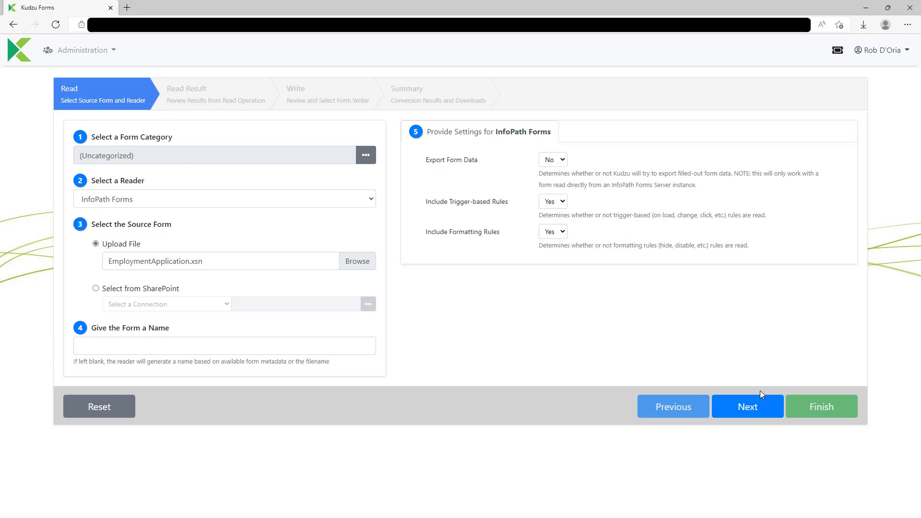
{"action": "left_click", "coordinate": [737, 412]}
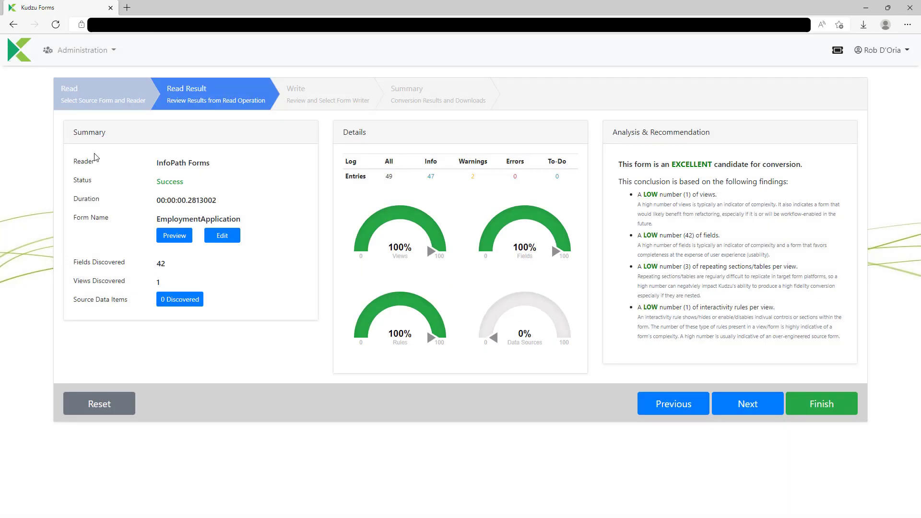
Step: Inspect the Employment Application in the Uniform Editor, then list the Write step's available writers
{"action": "left_click", "coordinate": [227, 235]}
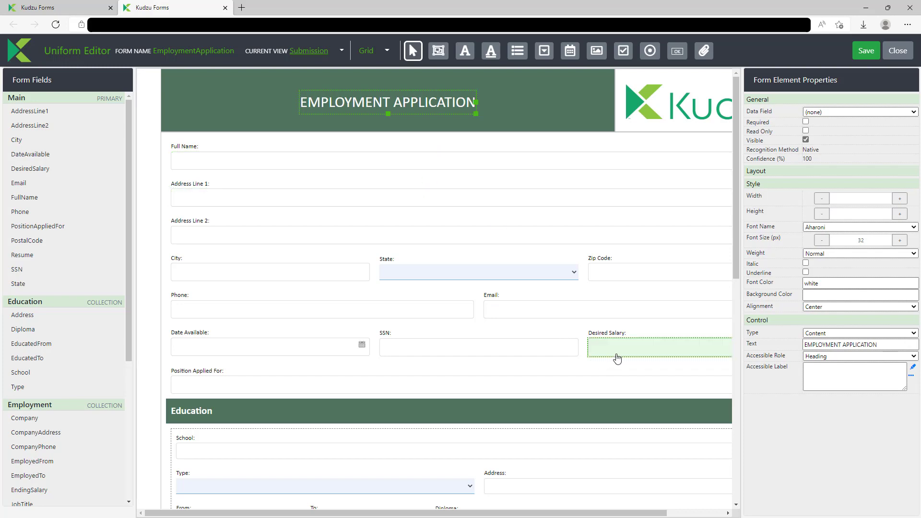
{"action": "left_click", "coordinate": [898, 50]}
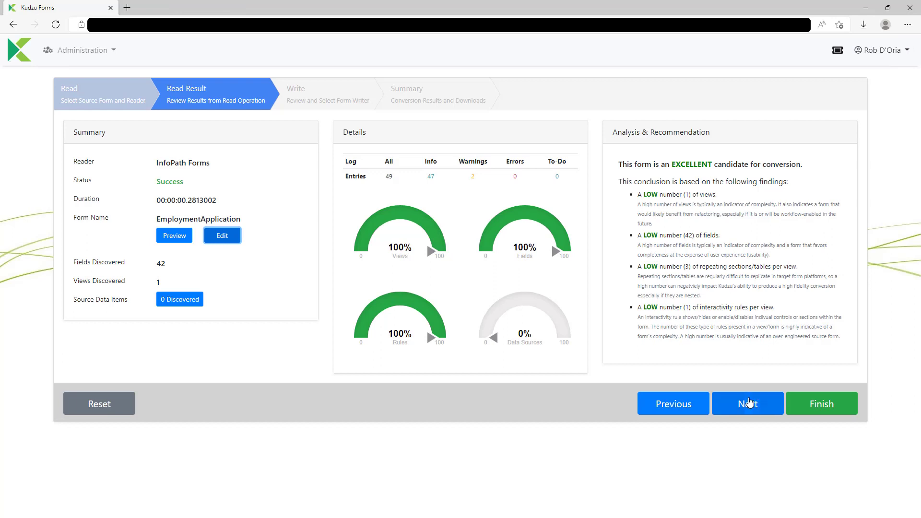
{"action": "left_click", "coordinate": [746, 403]}
{"action": "left_click", "coordinate": [267, 155]}
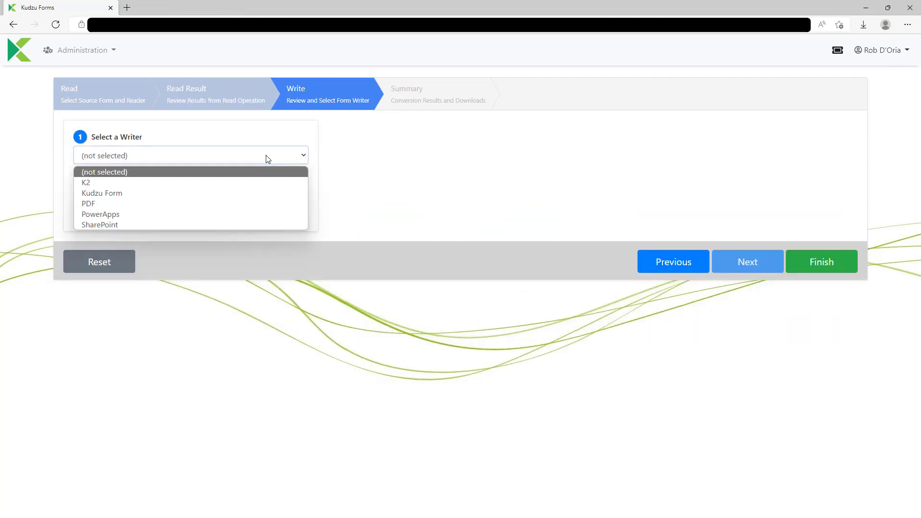
Step: Write EmploymentApplication with the PowerApps writer (42 fields) and launch Power Apps Maker
{"action": "left_click", "coordinate": [214, 214]}
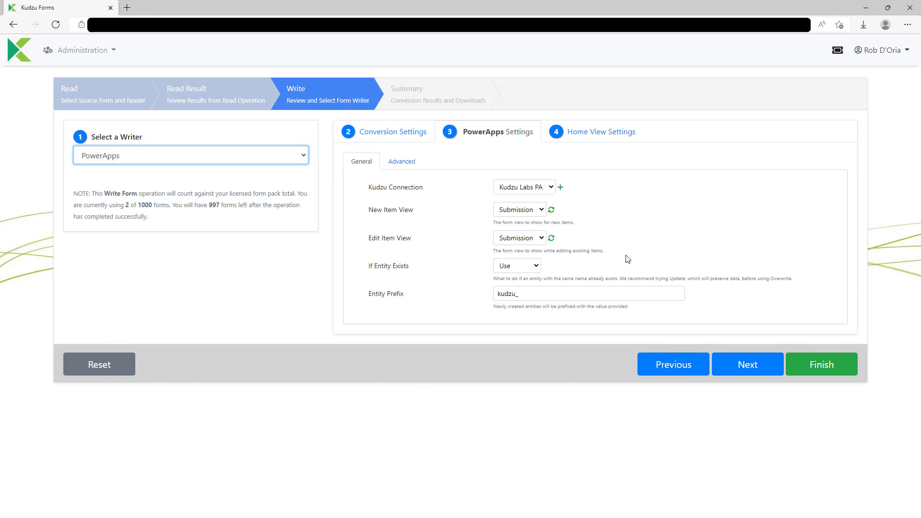
{"action": "left_click", "coordinate": [734, 366]}
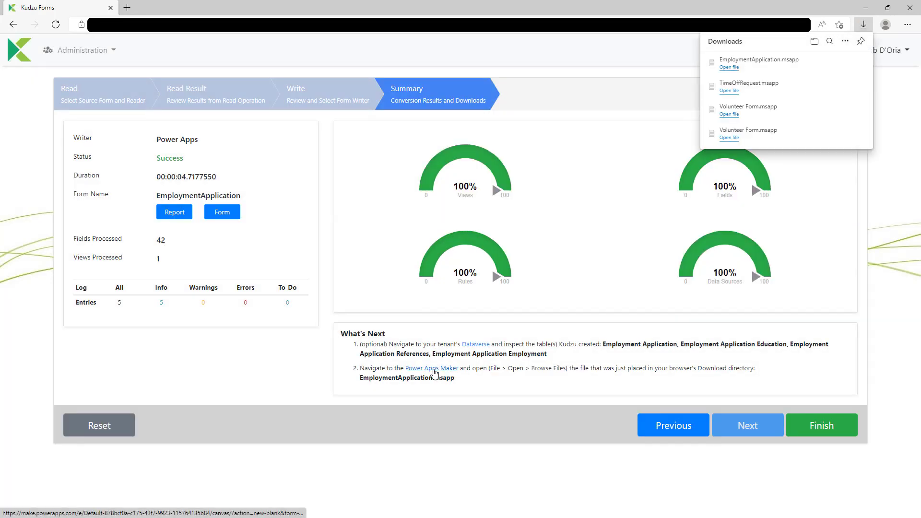
{"action": "left_click", "coordinate": [435, 373]}
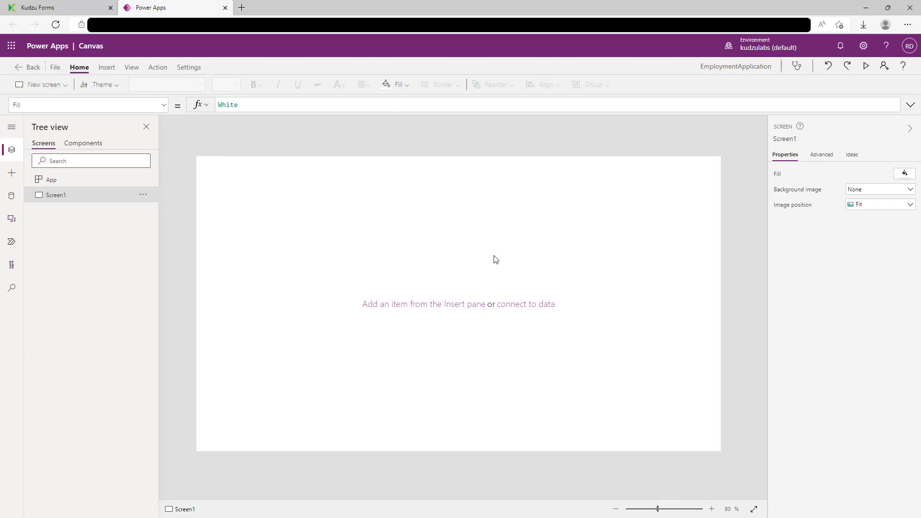
Step: Open EmploymentApplication.msapp from local files in Power Apps, discarding the blank app's unsaved changes
{"action": "left_click", "coordinate": [51, 70]}
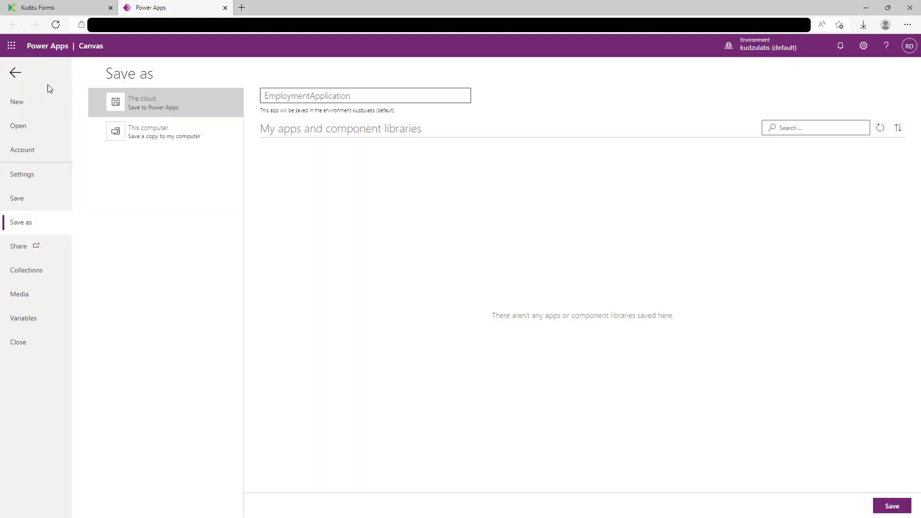
{"action": "left_click", "coordinate": [27, 126]}
{"action": "left_click", "coordinate": [141, 137]}
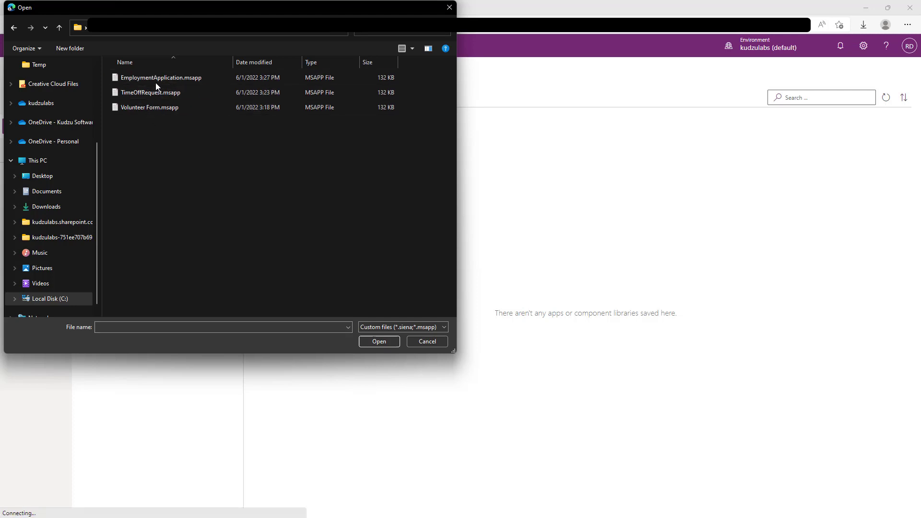
{"action": "double_click", "coordinate": [155, 80]}
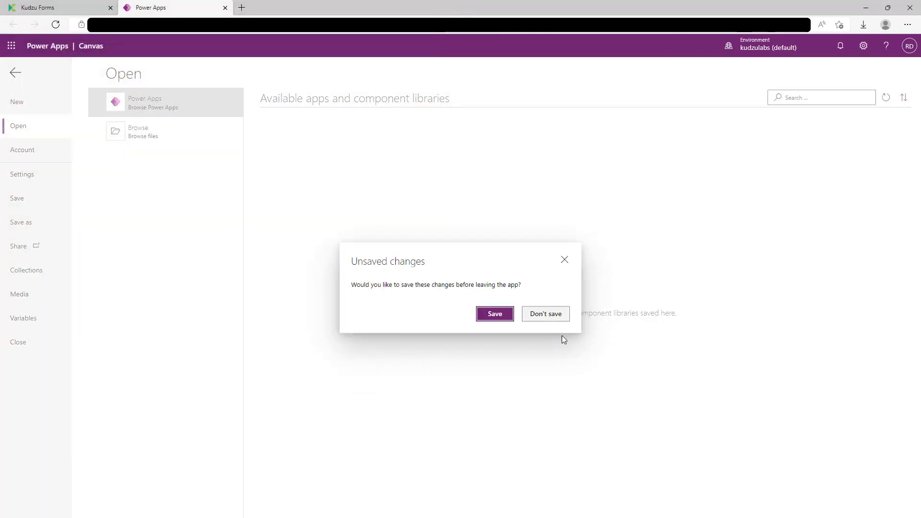
{"action": "left_click", "coordinate": [547, 314]}
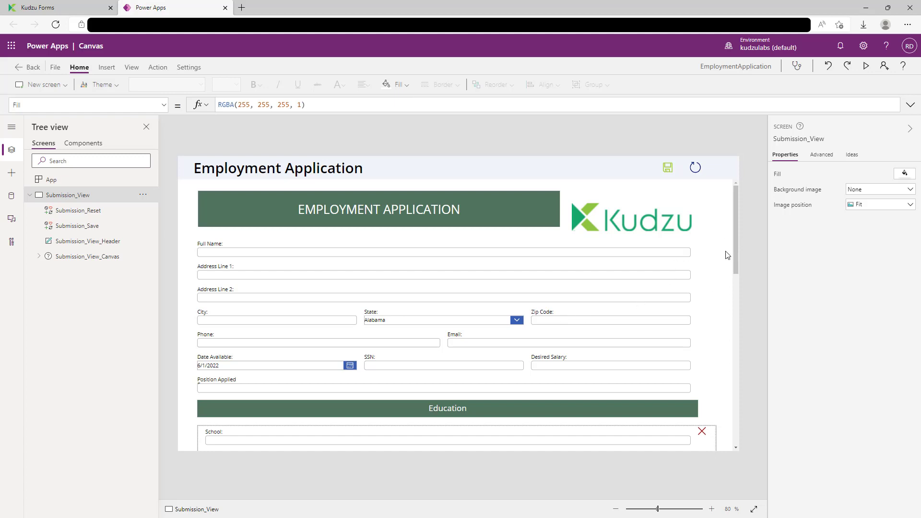
Step: Review the converted Employment Application, including the State dropdown and Resume section, then return to the Kudzu summary
{"action": "scroll", "coordinate": [351, 345], "scroll_direction": "down", "scroll_amount": 1}
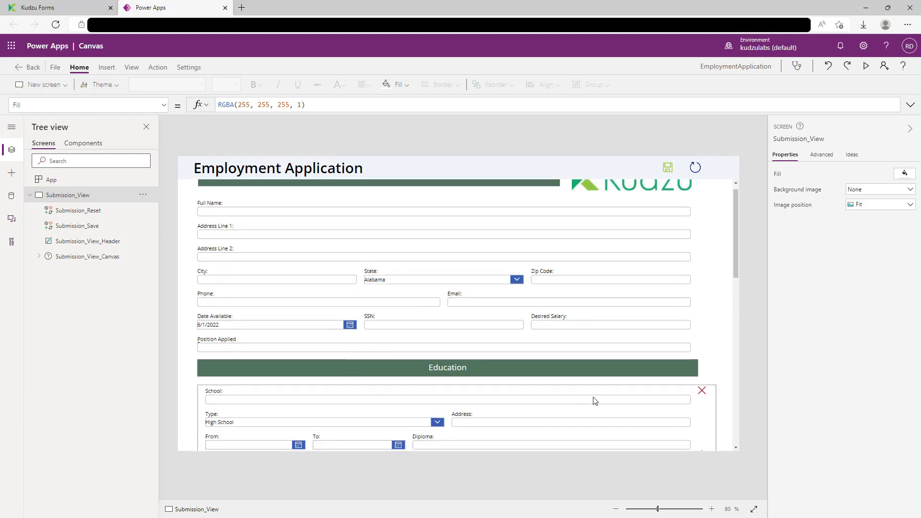
{"action": "scroll", "coordinate": [594, 401], "scroll_direction": "up", "scroll_amount": 1}
{"action": "left_click", "coordinate": [495, 321]}
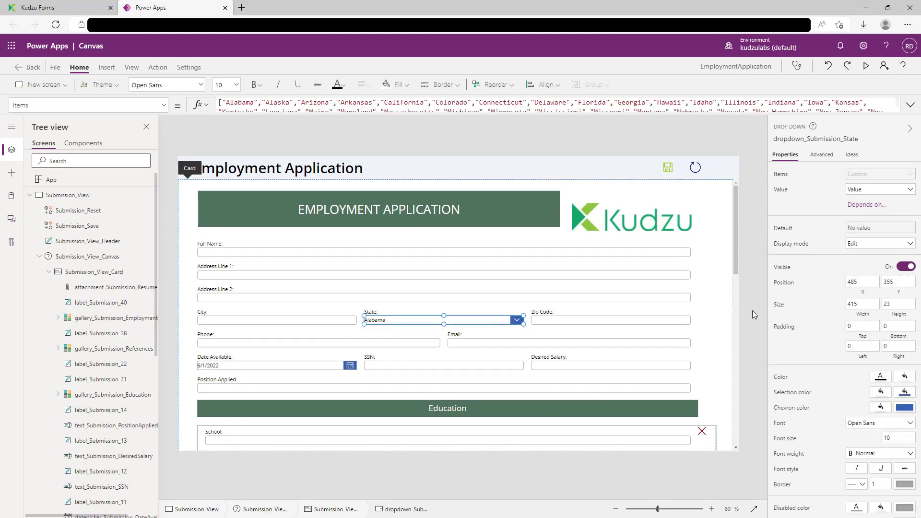
{"action": "scroll", "coordinate": [714, 340], "scroll_direction": "down", "scroll_amount": 4}
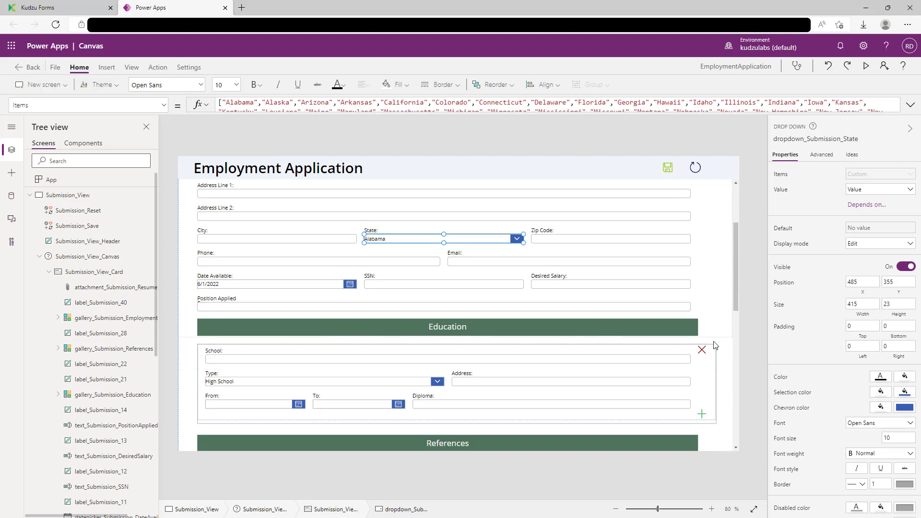
{"action": "scroll", "coordinate": [717, 355], "scroll_direction": "down", "scroll_amount": 2}
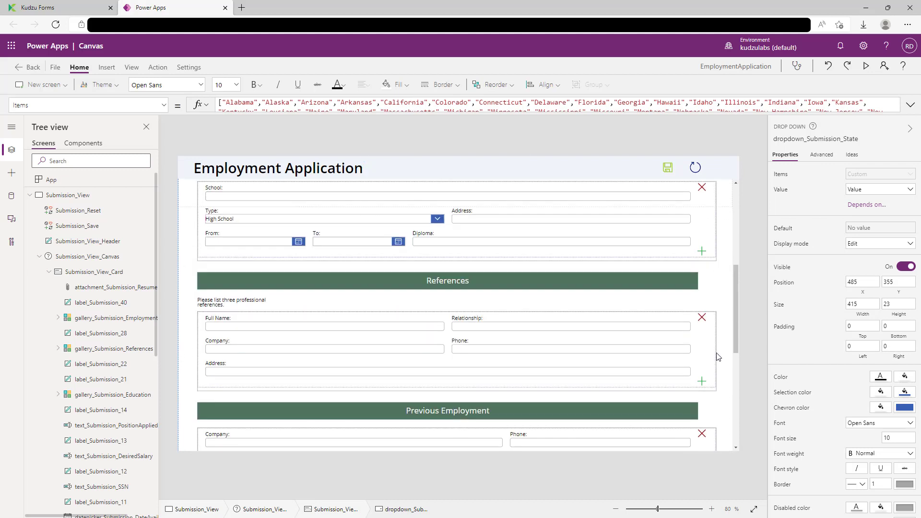
{"action": "scroll", "coordinate": [718, 355], "scroll_direction": "down", "scroll_amount": 7}
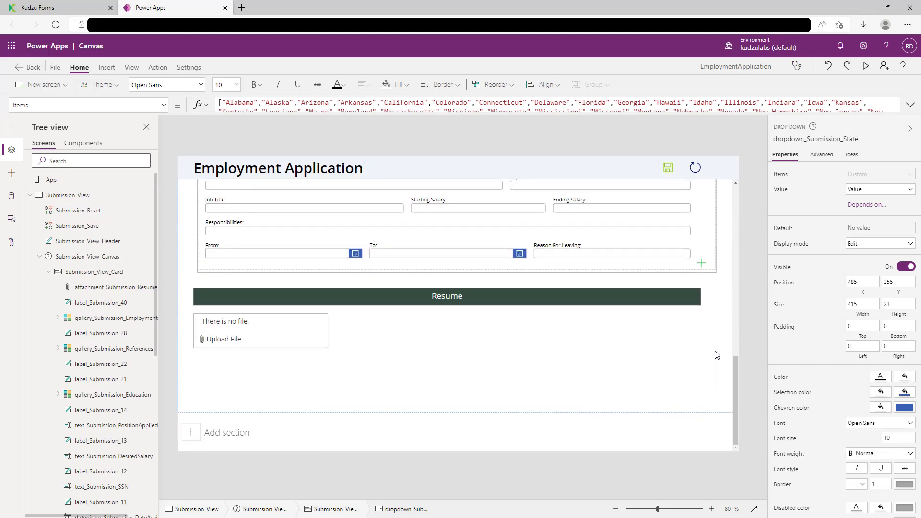
{"action": "scroll", "coordinate": [716, 355], "scroll_direction": "up", "scroll_amount": 15}
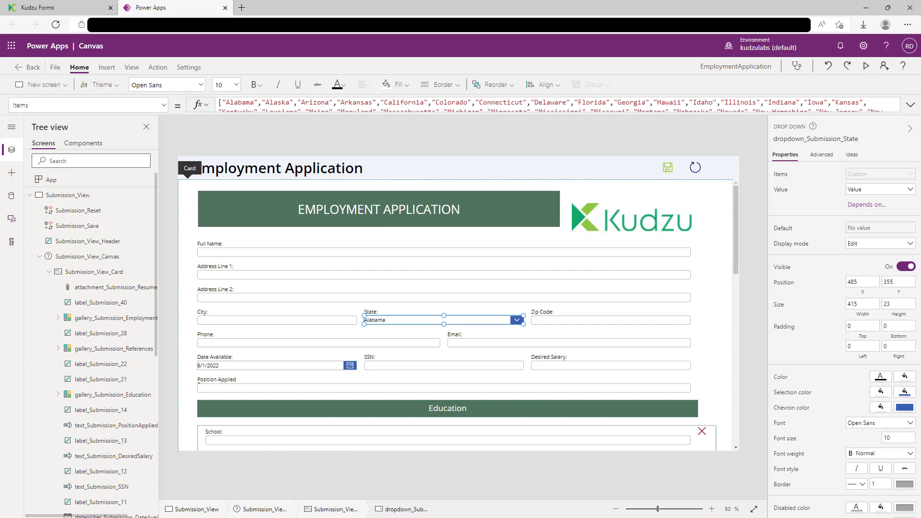
{"action": "left_click", "coordinate": [91, 8]}
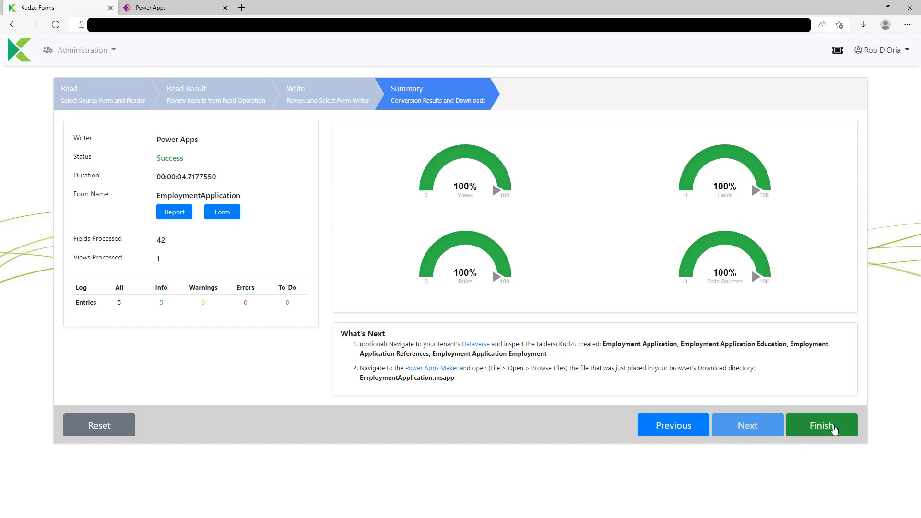
Step: Finish the conversion, then review EmploymentApplication's PowerApps write settings and close without writing
{"action": "left_click", "coordinate": [835, 429]}
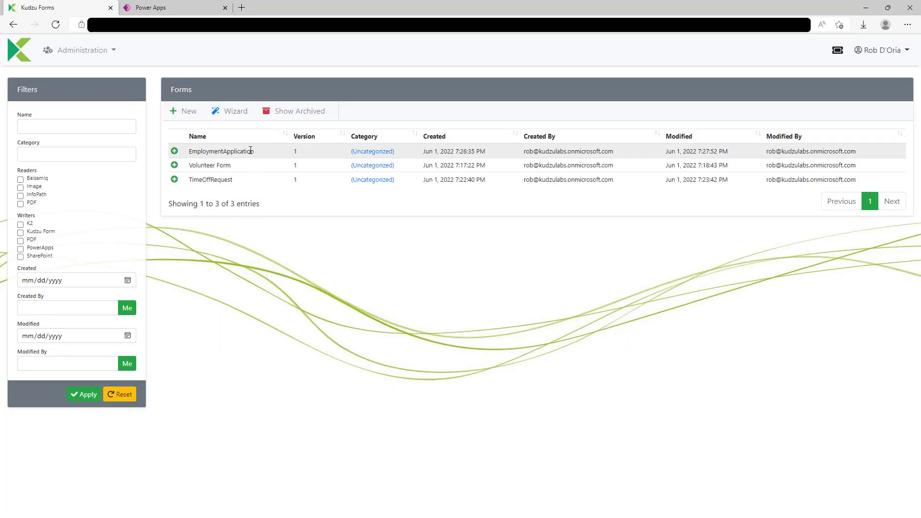
{"action": "left_click", "coordinate": [250, 150]}
{"action": "left_click", "coordinate": [411, 113]}
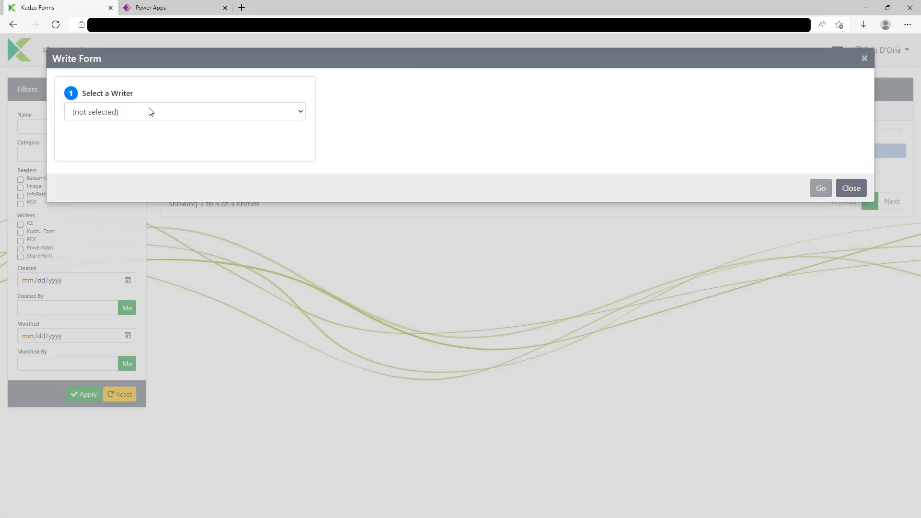
{"action": "left_click", "coordinate": [151, 111]}
{"action": "left_click", "coordinate": [140, 172]}
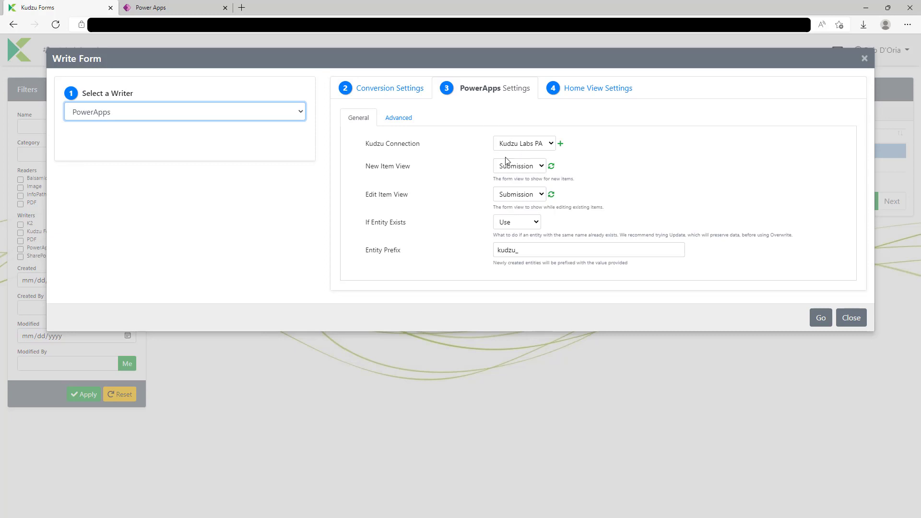
{"action": "left_click", "coordinate": [852, 317]}
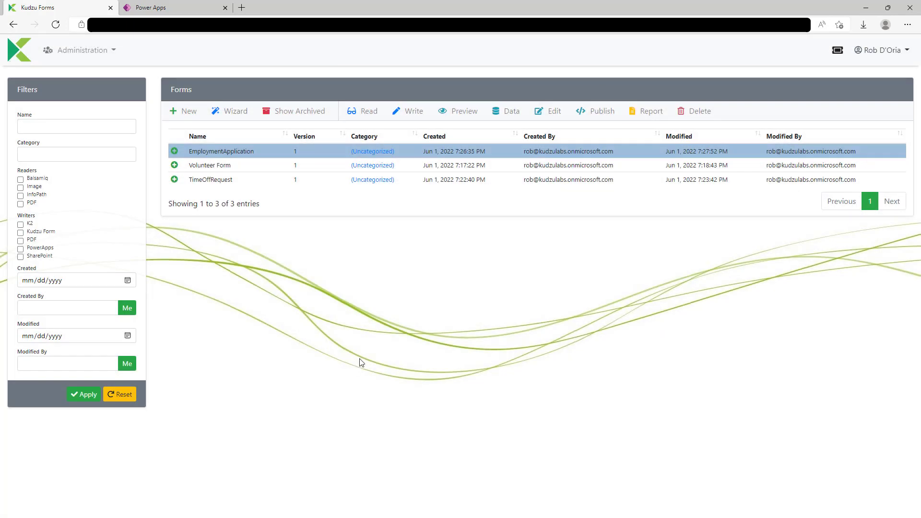